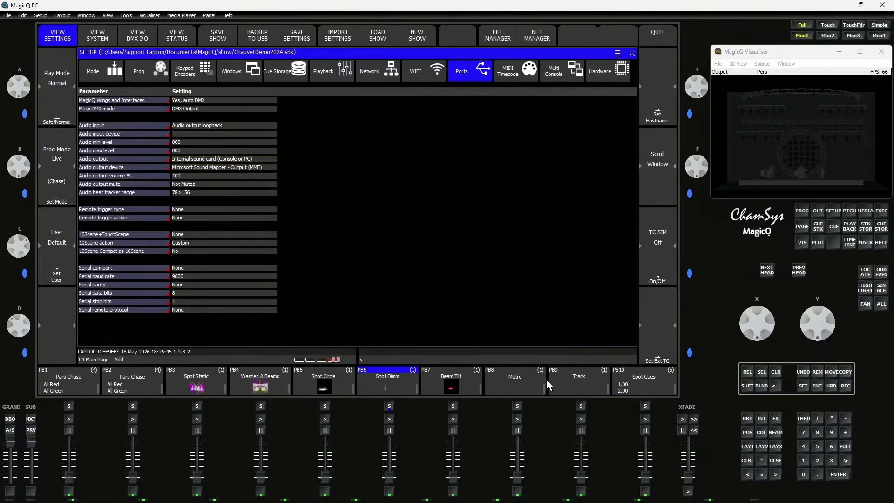
Review the Audio file setting of the Track playback on PB9, and play the track briefly before lowering its fader
click(571, 383)
click(571, 384)
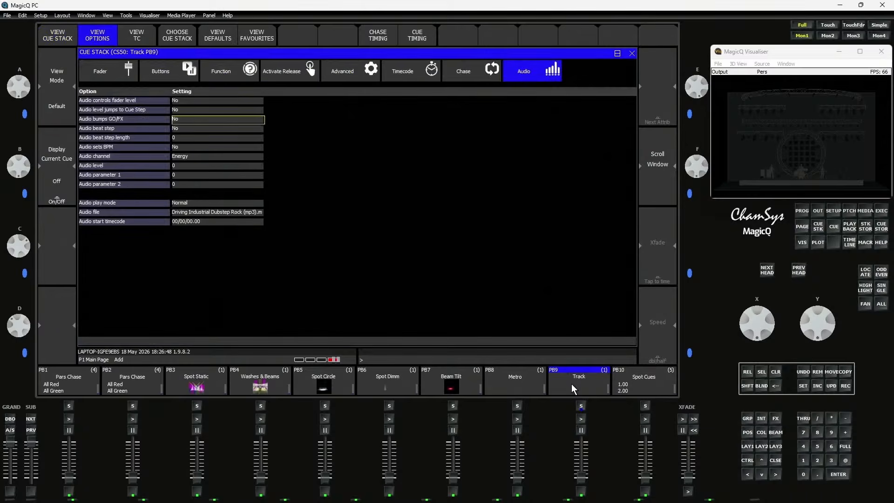
click(193, 212)
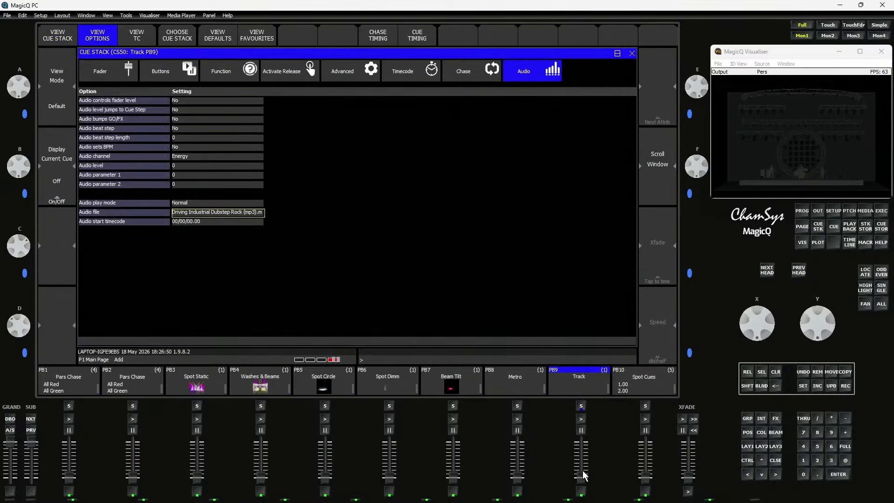
click(580, 419)
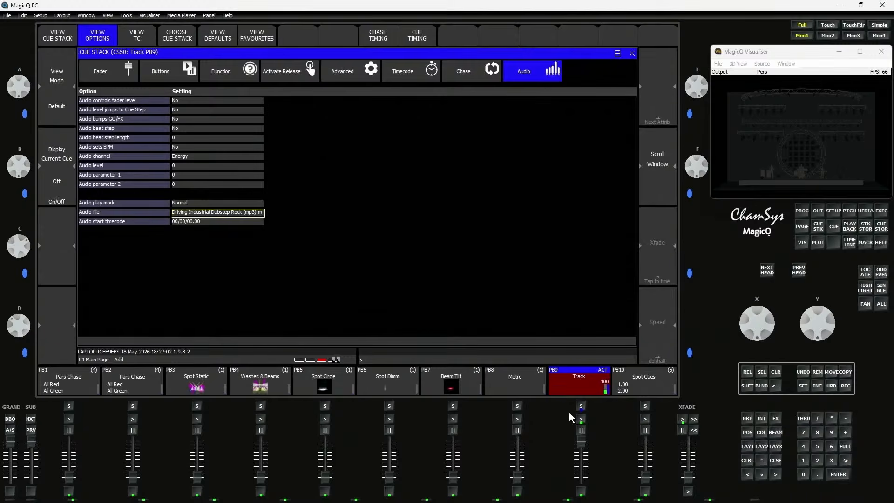
drag(583, 445, 582, 479)
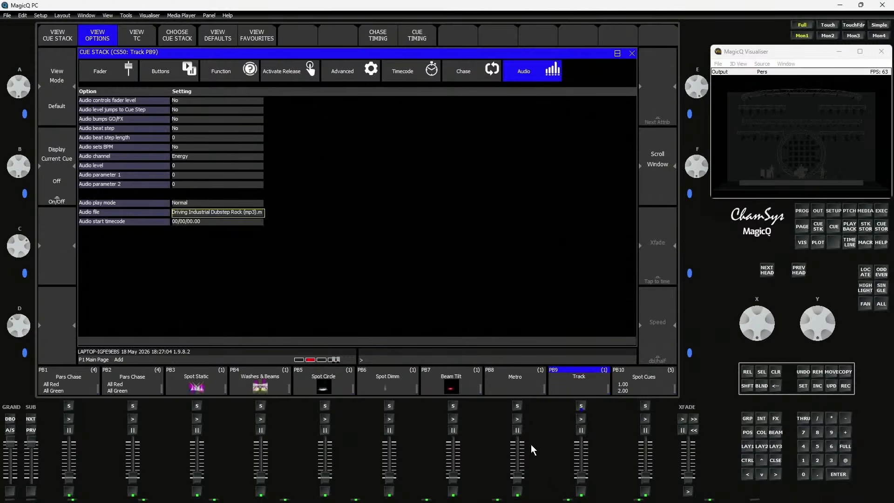
Review the Audio file setting of the Metro playback on PB8, and run it briefly before lowering its fader
click(519, 385)
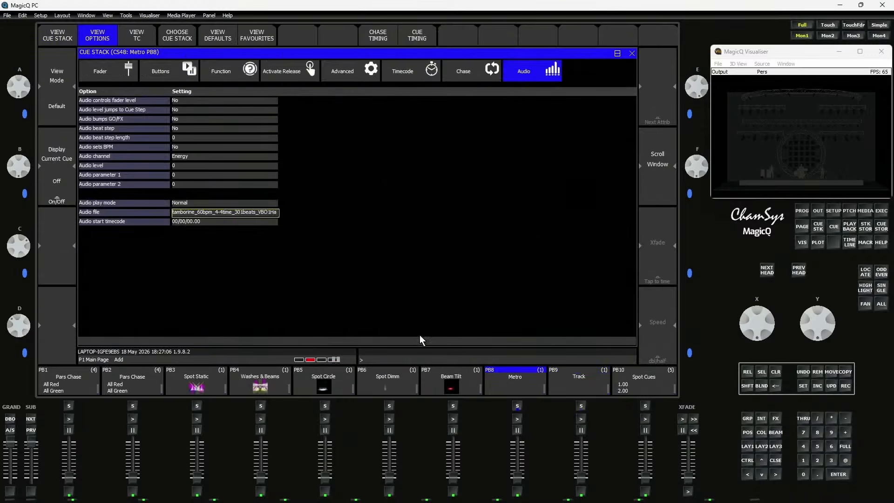
drag(515, 470, 516, 440)
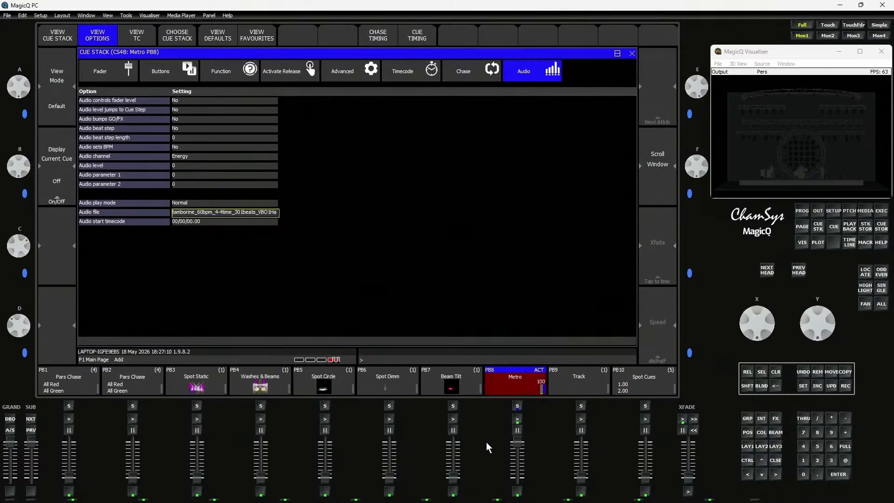
drag(517, 441, 518, 477)
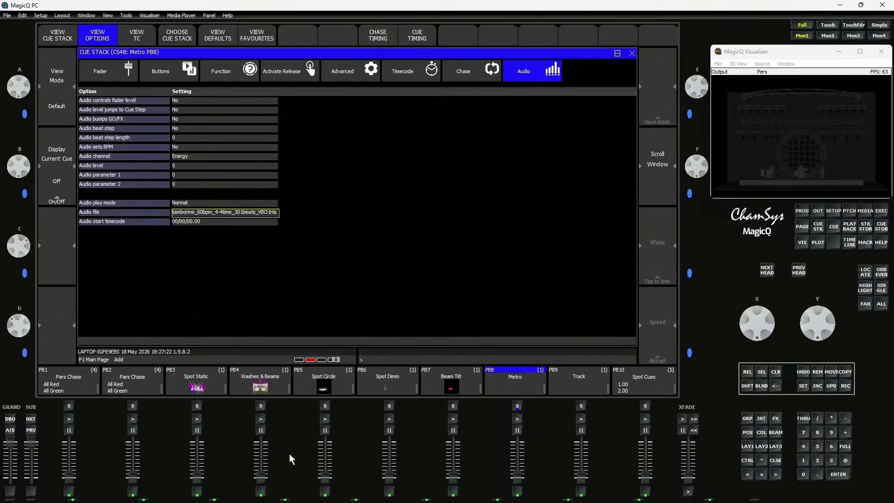
Activate the Spot Static playback on PB3 and set its Audio controls fader level option to Yes
drag(194, 477, 199, 414)
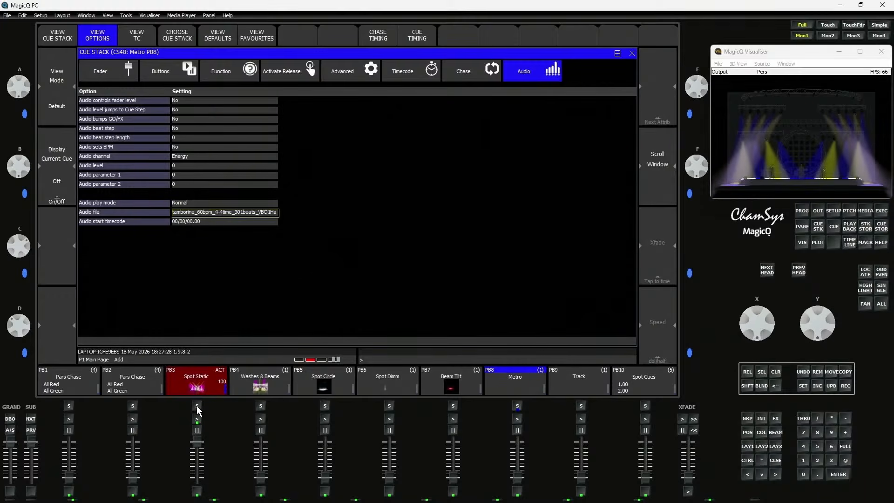
click(196, 406)
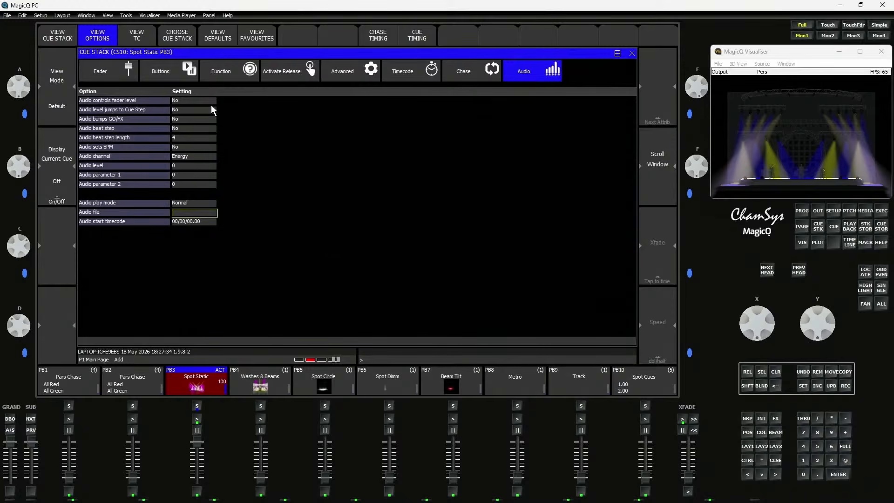
mouse_move(205, 103)
mouse_down()
mouse_move(202, 216)
mouse_move(188, 107)
mouse_up()
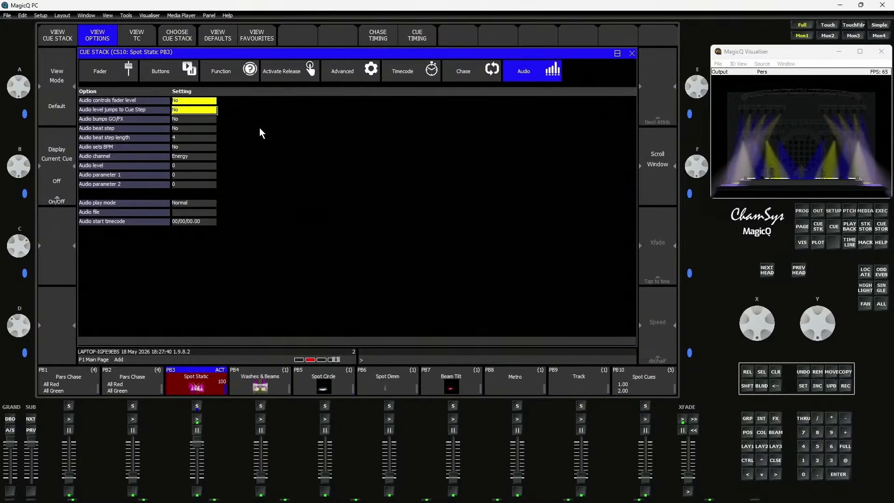
click(188, 100)
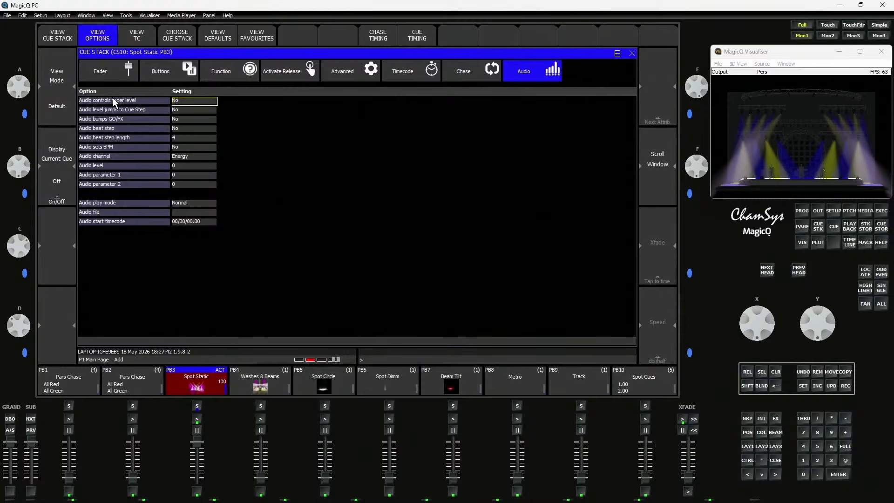
click(197, 100)
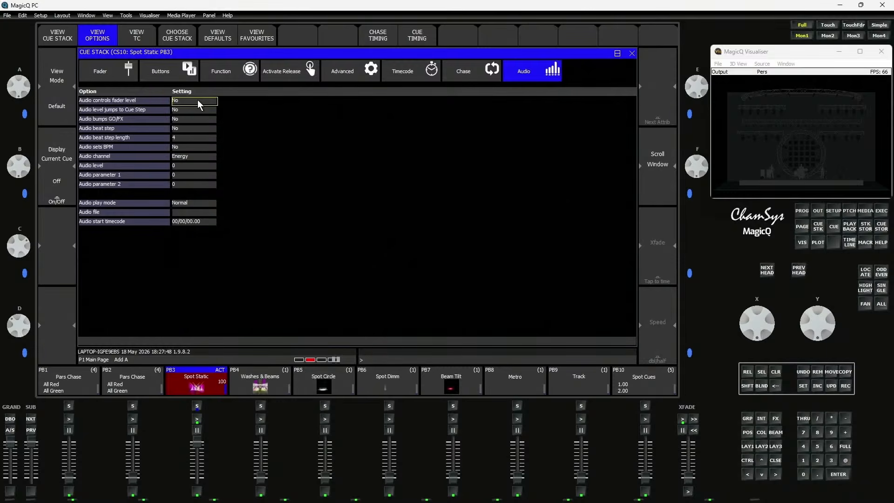
drag(197, 439, 189, 425)
click(177, 103)
Run Track and Metro in turn with Spot Static active, watching the spot dimmer values in the Outputs window
mouse_move(200, 443)
mouse_down()
mouse_move(193, 499)
mouse_move(196, 441)
mouse_up()
click(581, 420)
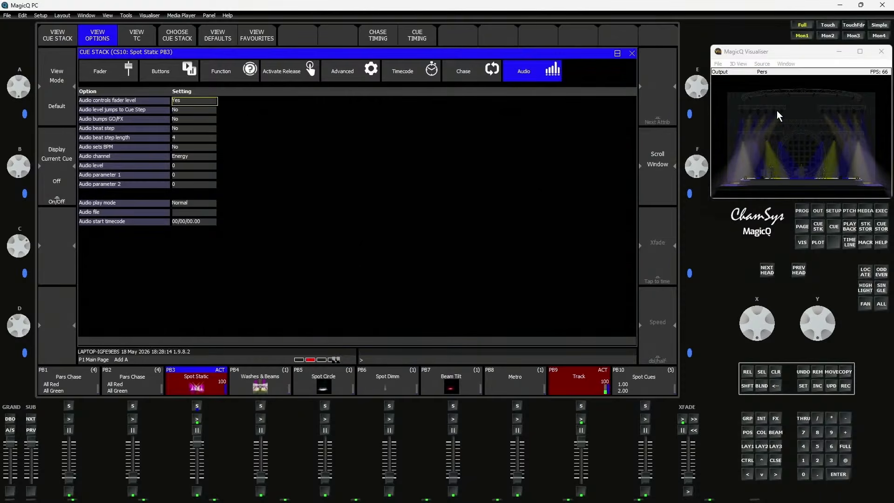
click(817, 211)
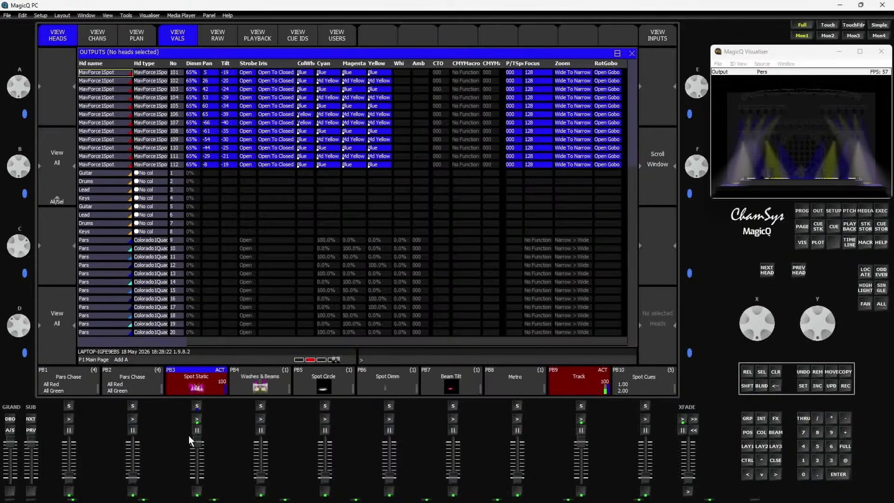
drag(195, 445, 196, 424)
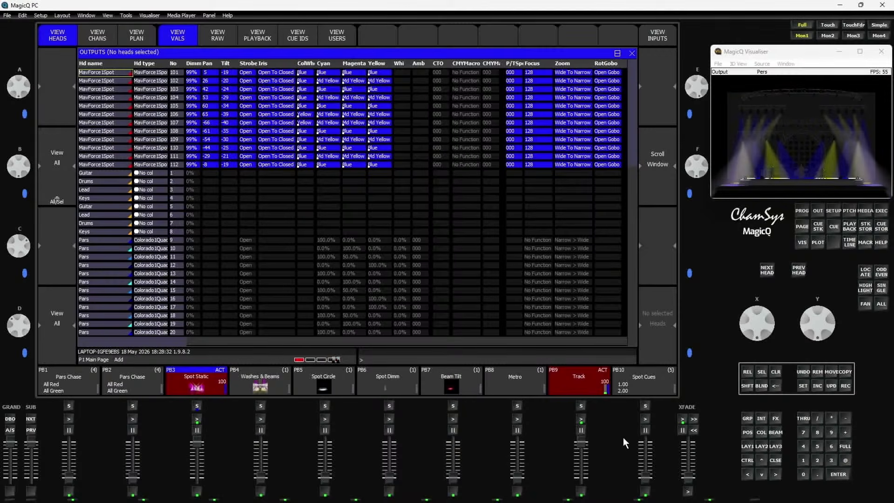
drag(583, 440, 581, 477)
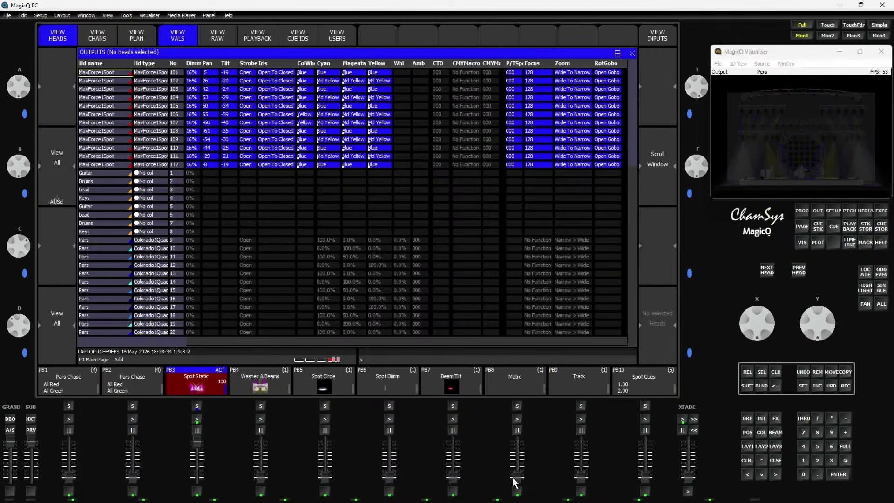
drag(512, 477, 513, 418)
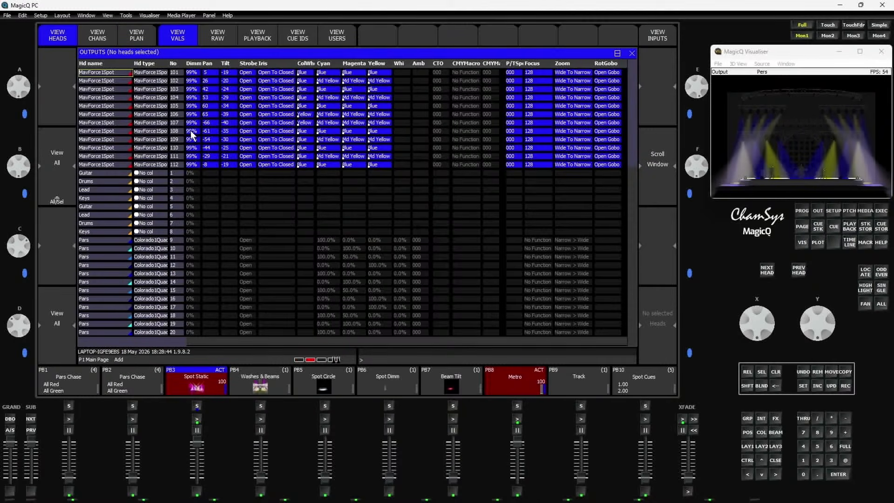
Release Metro and set Spot Static's Audio controls fader level option back to No
click(202, 371)
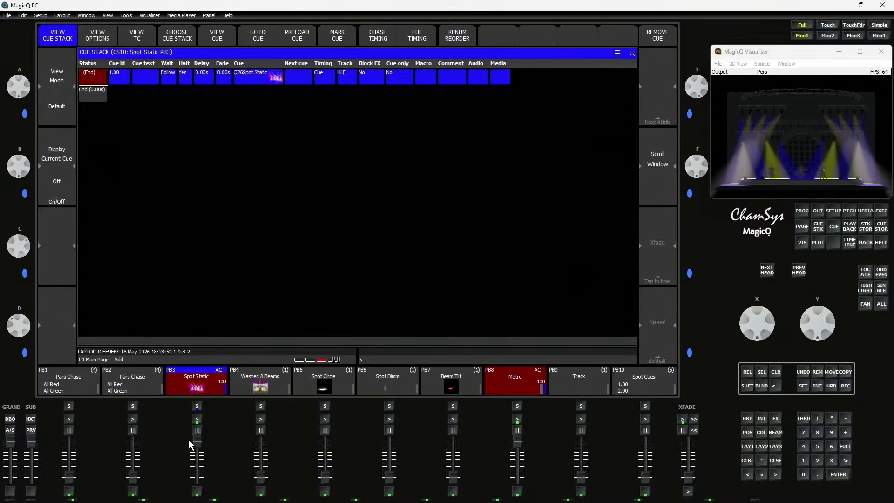
click(207, 376)
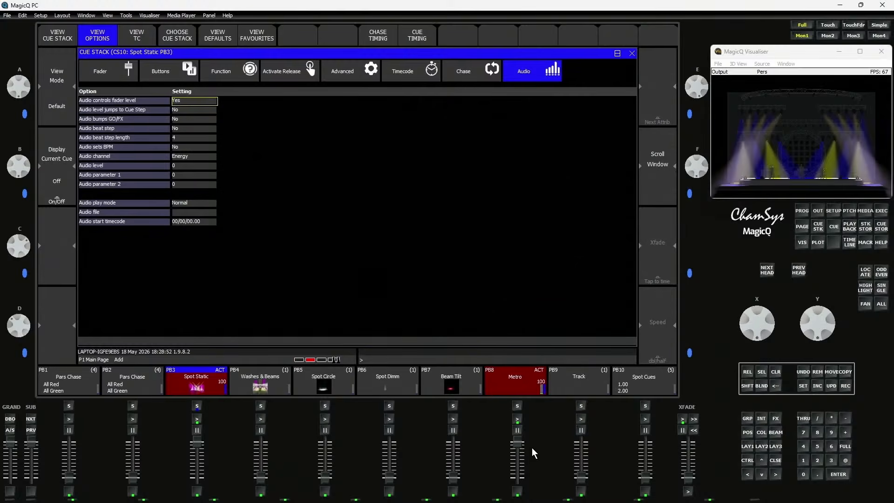
drag(518, 440, 515, 491)
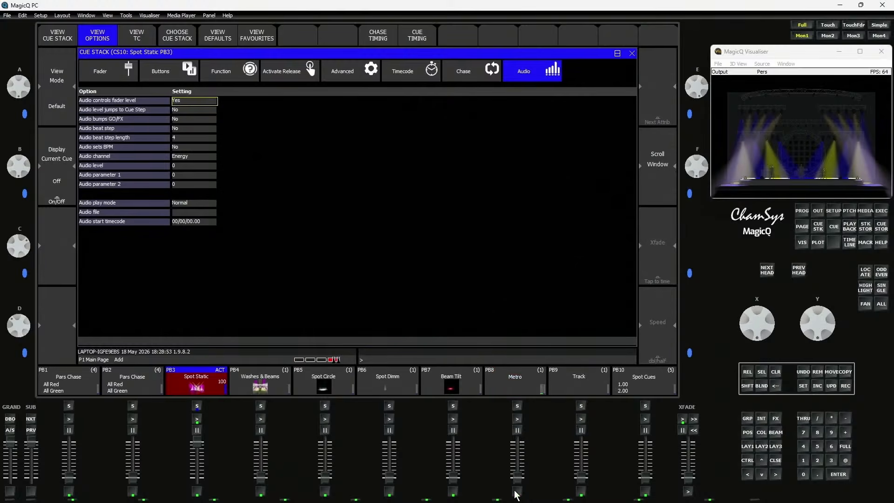
click(182, 112)
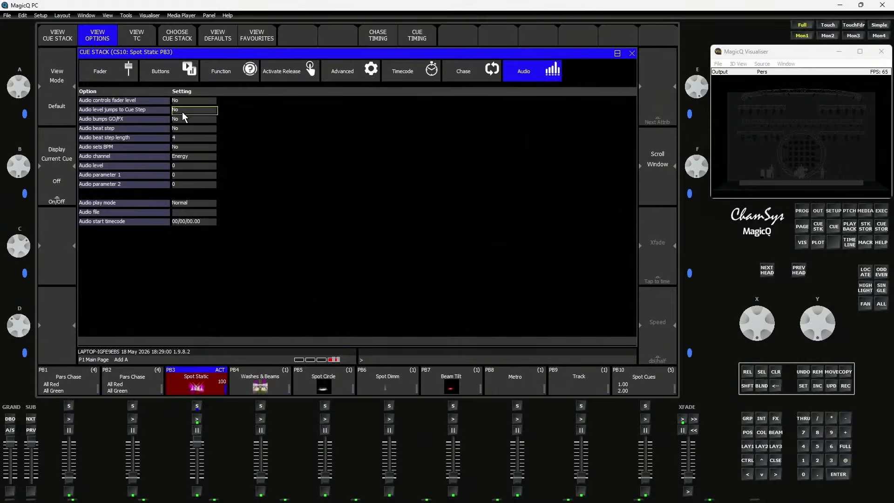
Activate the Pars Chase playback on PB2 and set all its cue stack steps to individual cue timing
click(138, 379)
click(132, 408)
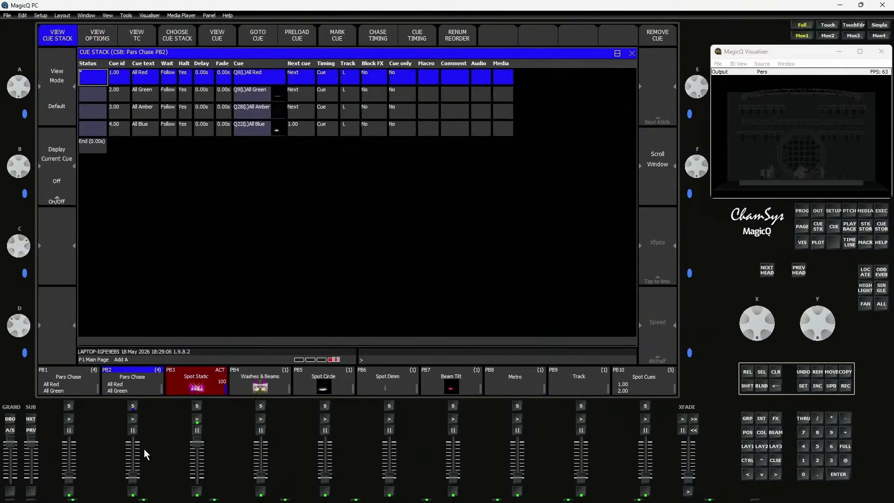
drag(134, 479, 132, 419)
click(434, 28)
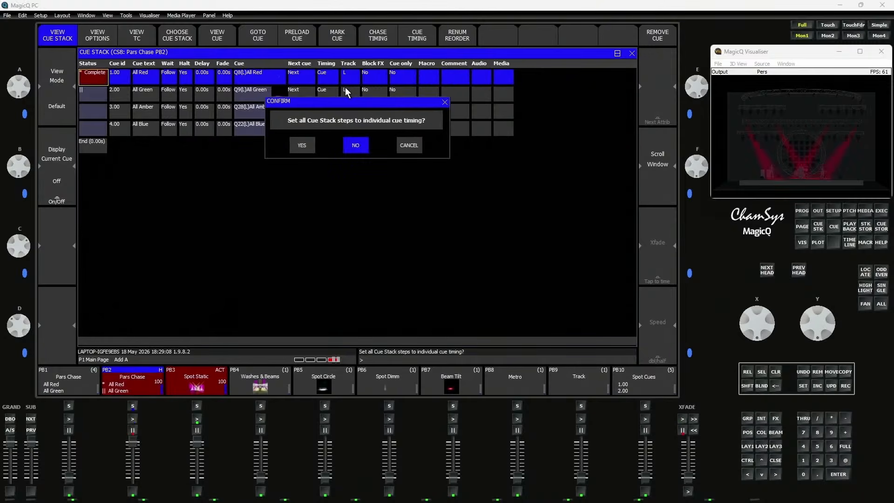
click(311, 145)
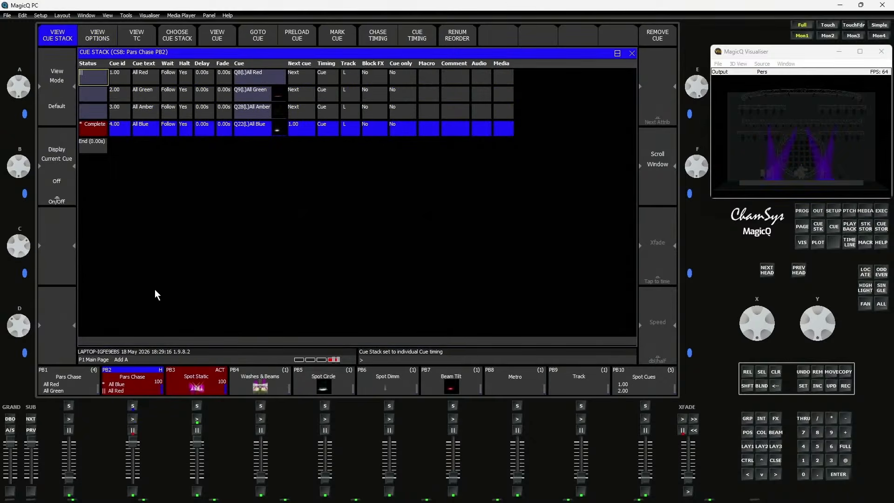
Set the Audio level jumps to Cue Step option of Pars Chase on PB2 to Yes
click(101, 35)
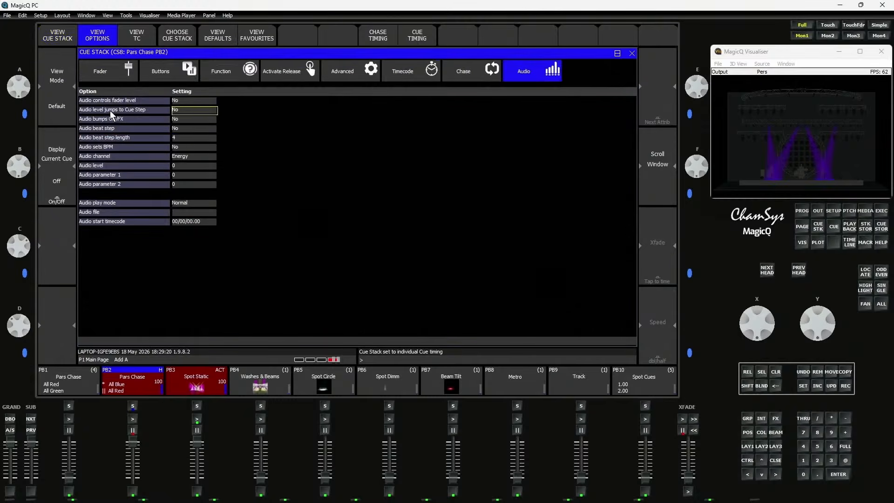
click(182, 110)
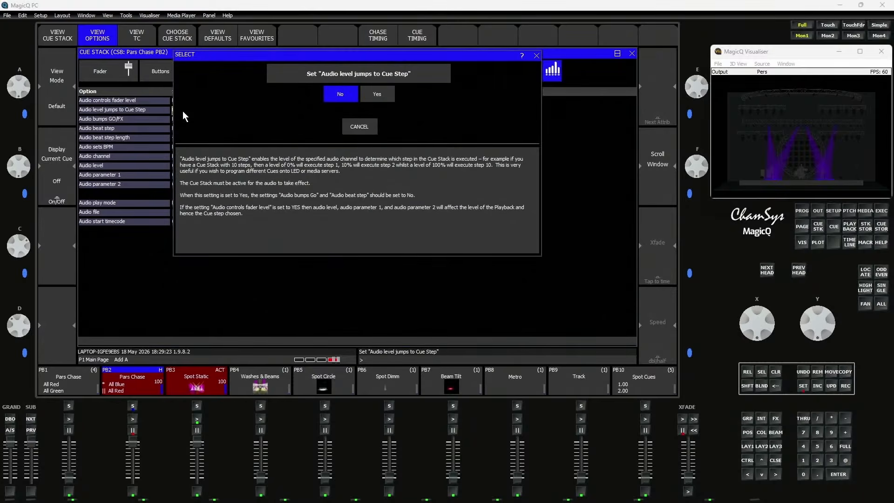
click(377, 94)
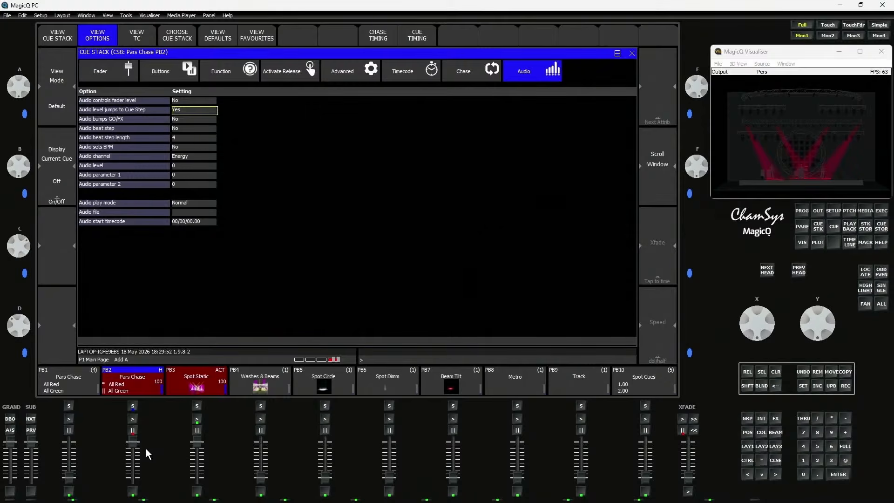
Run Track with the Pars Chase cue stack open, watching how the audio level selects cue steps, and release it
drag(133, 443, 139, 424)
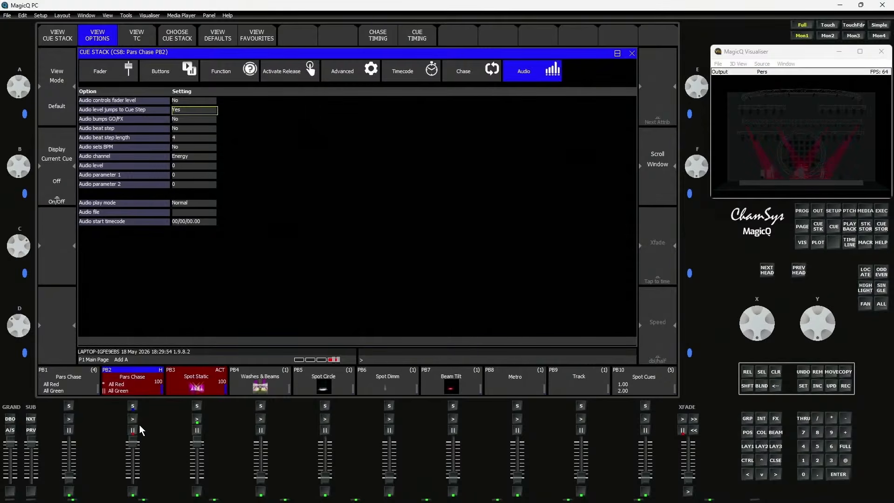
double_click(122, 387)
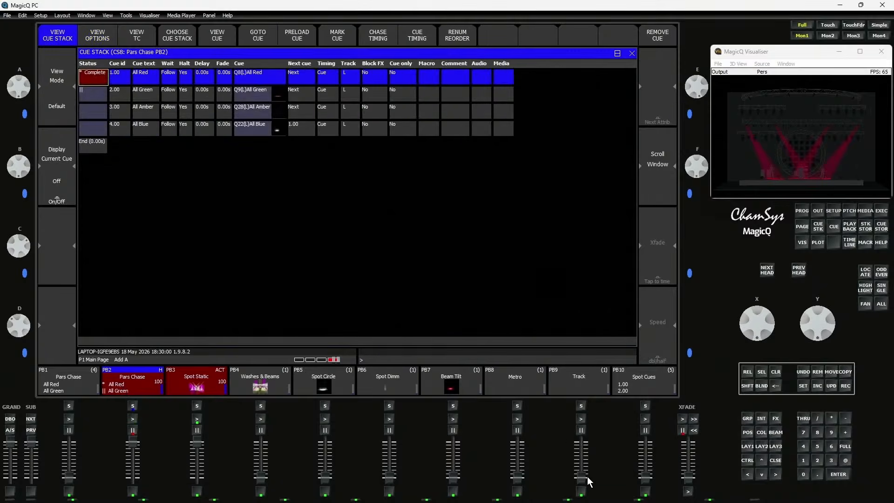
drag(579, 477, 579, 427)
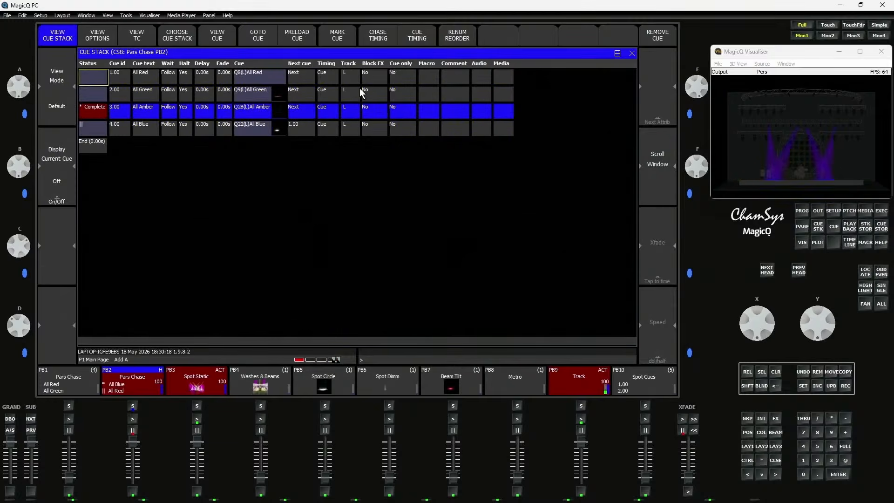
drag(583, 444, 582, 477)
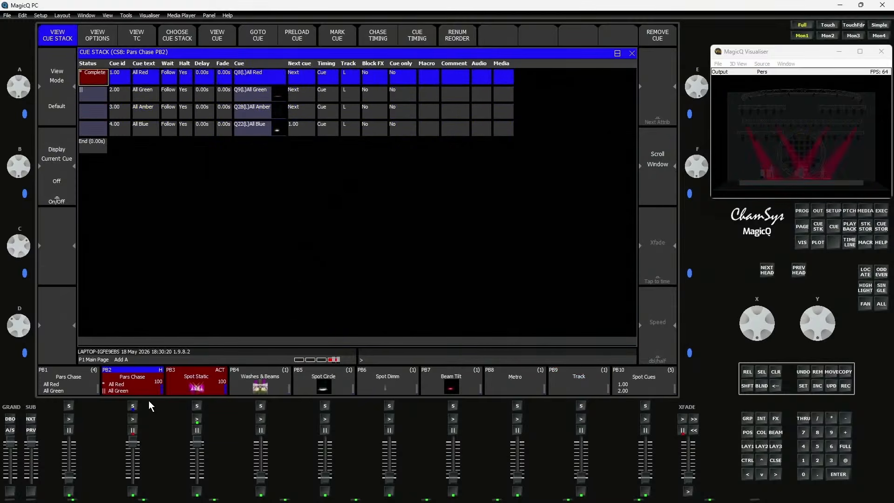
Switch Pars Chase on PB2 from Audio level jumps to Cue Step to Audio bumps GO/FX, and start Metro
click(131, 387)
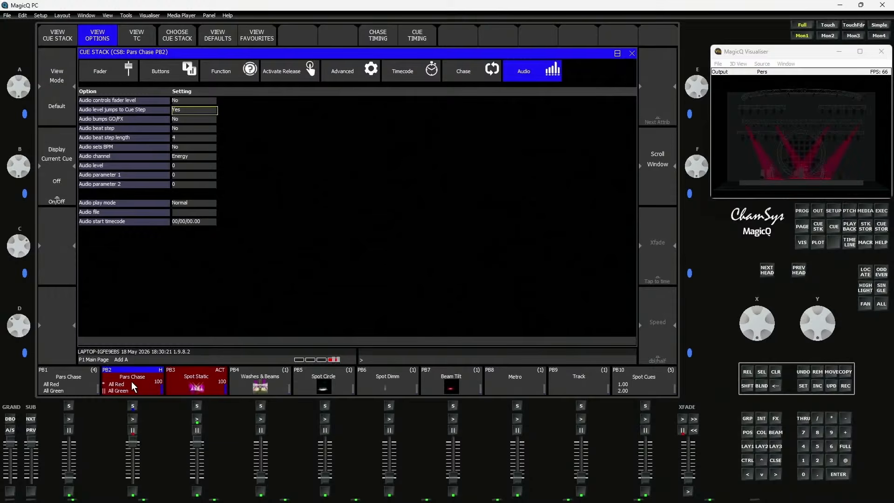
click(185, 120)
click(517, 418)
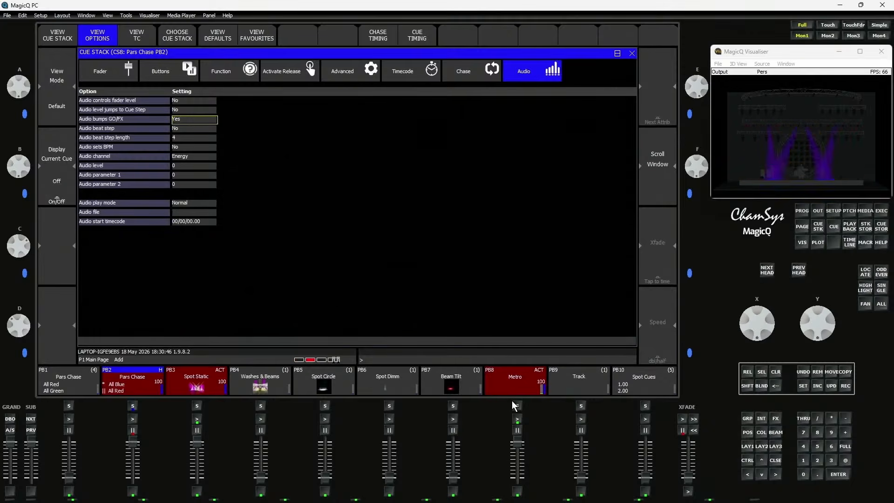
Try the 63Hz left audio channel for Pars Chase while Metro runs, and return the channel to Energy
click(183, 157)
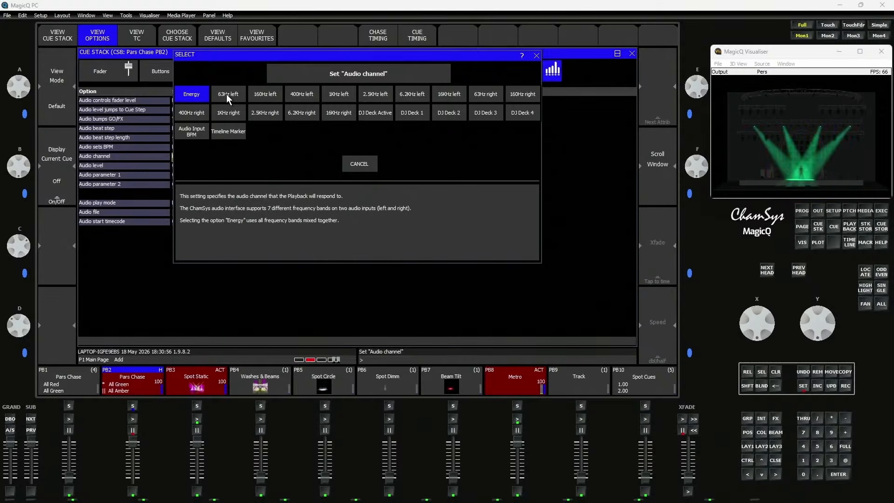
click(226, 94)
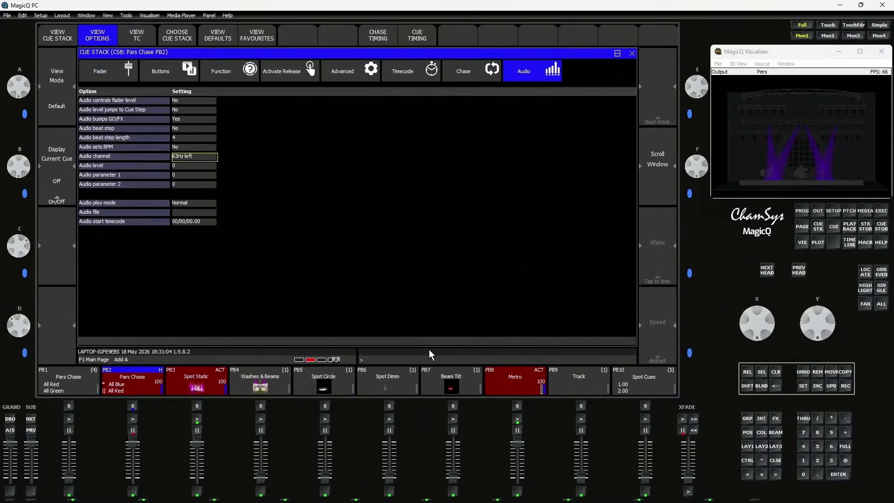
key(Return)
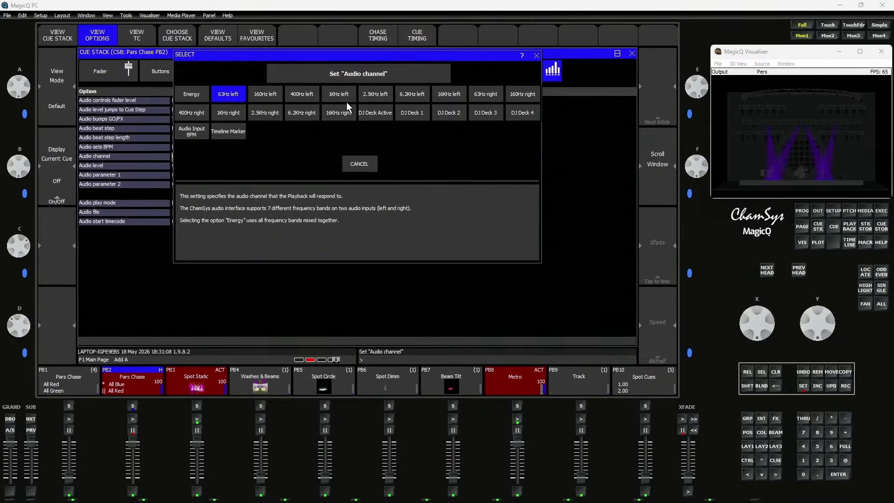
click(194, 95)
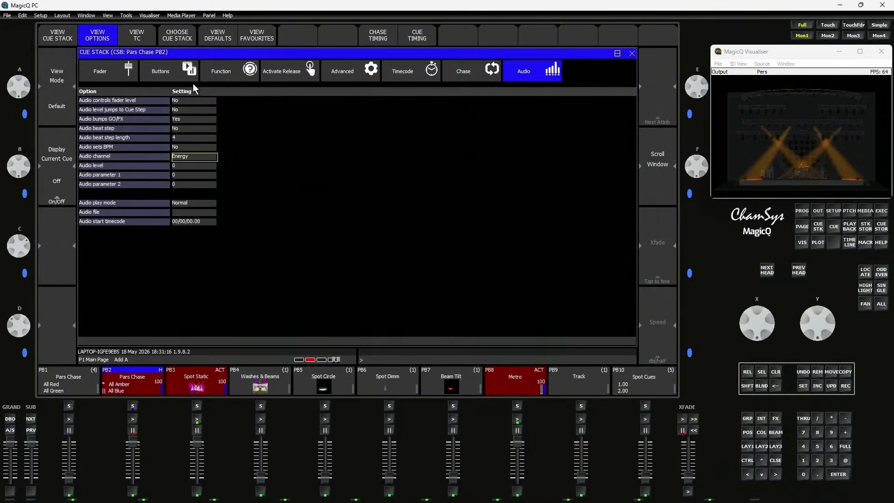
Set Audio bumps GO/FX of Pars Chase on PB2 to No, and run Spot Dimm instead of Pars Chase and Spot Static
click(197, 122)
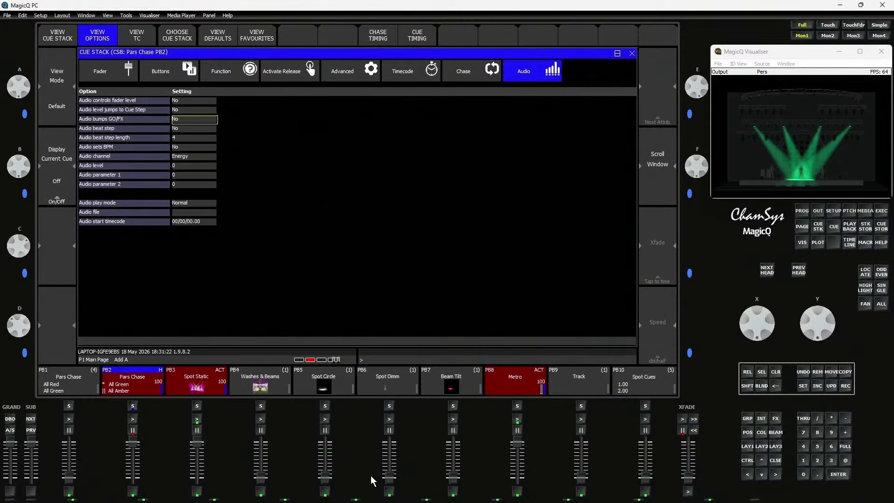
drag(390, 477, 391, 441)
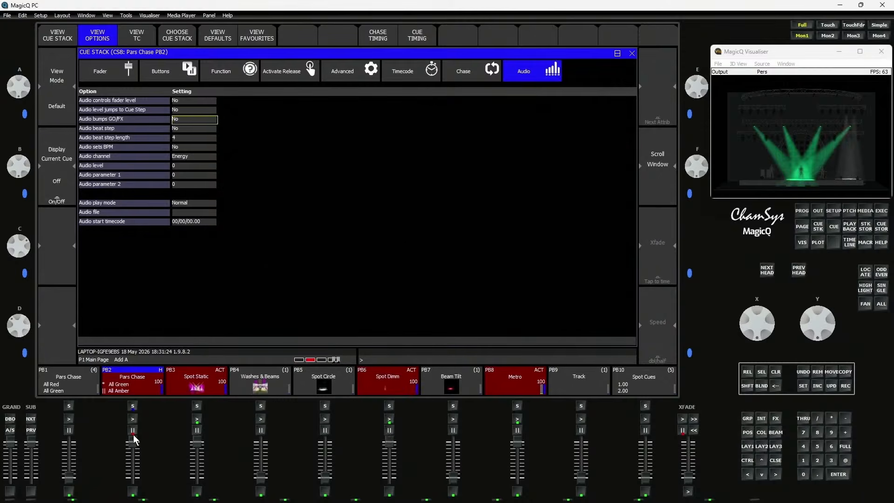
drag(134, 442, 134, 478)
drag(196, 443, 197, 479)
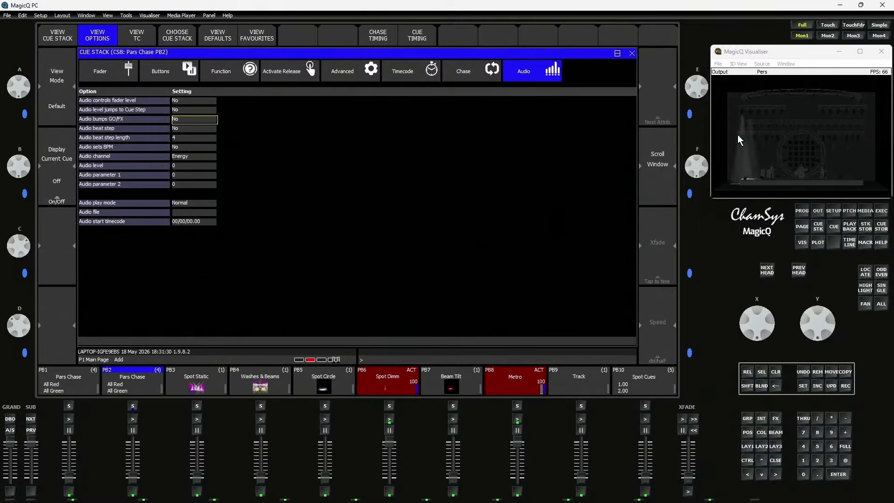
Open the Spot Dimm cue on PB6 and examine its FX parameters
click(383, 384)
click(214, 38)
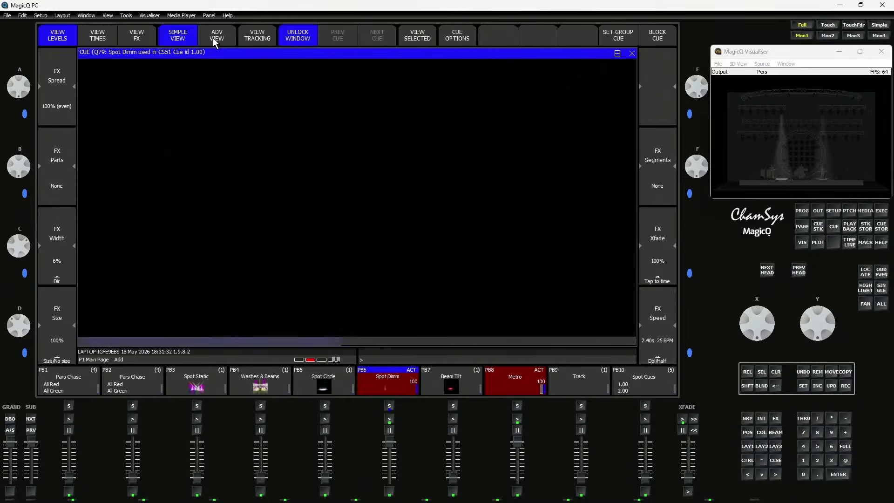
click(139, 41)
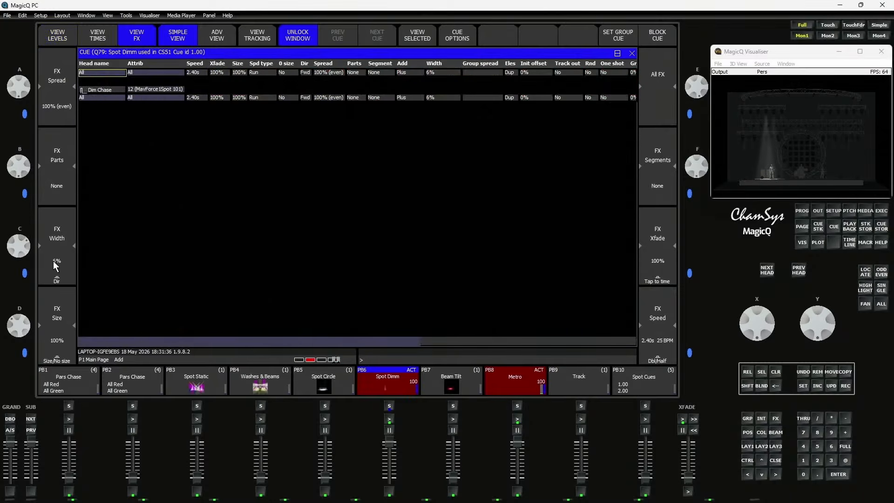
Set Audio bumps GO/FX to Yes and the audio channel to Energy for the Spot Dimm cue stack on PB6
click(396, 381)
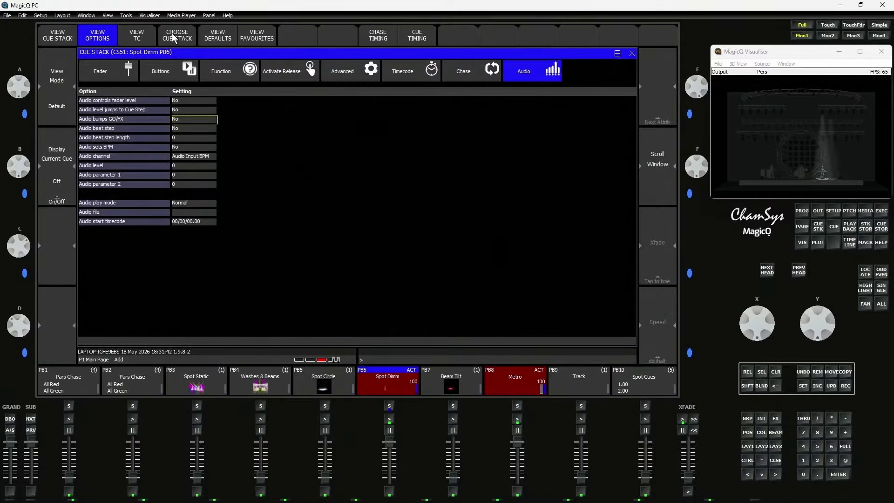
click(191, 122)
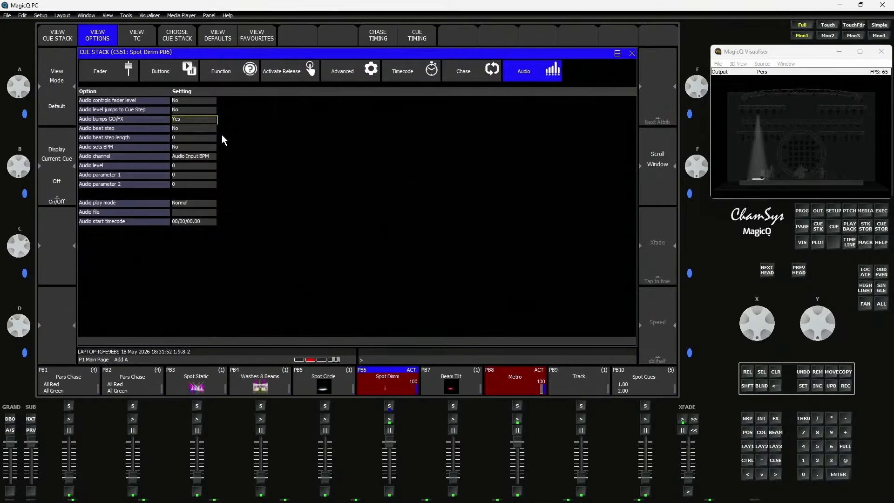
key(Return)
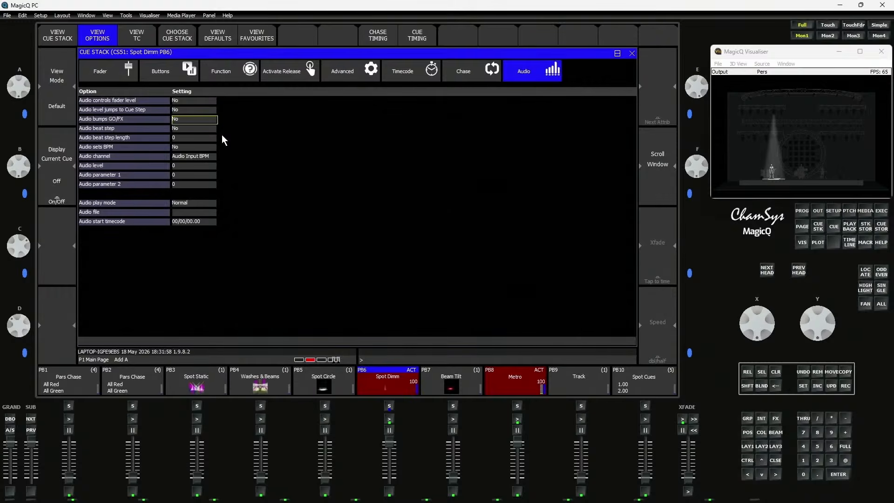
click(206, 156)
click(206, 156)
click(195, 92)
click(185, 122)
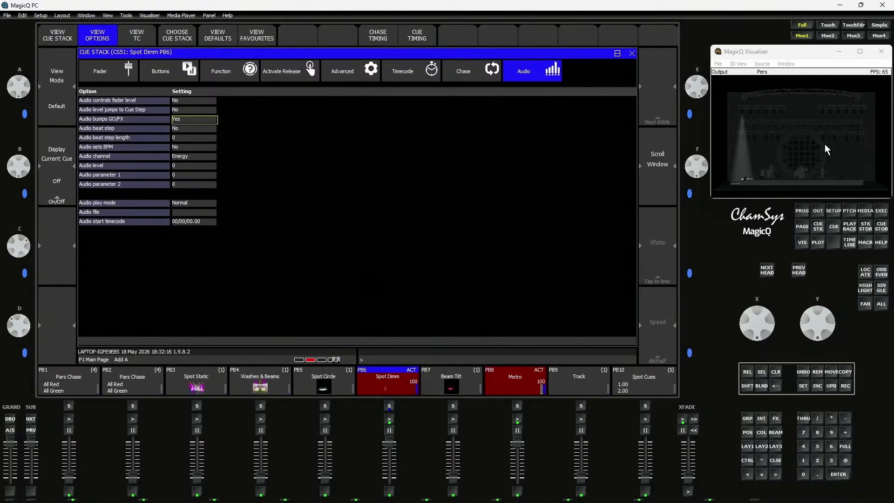
key(Return)
Change the audio channel of Spot Dimm to Audio Input BPM, and run Track instead of Metro
click(178, 155)
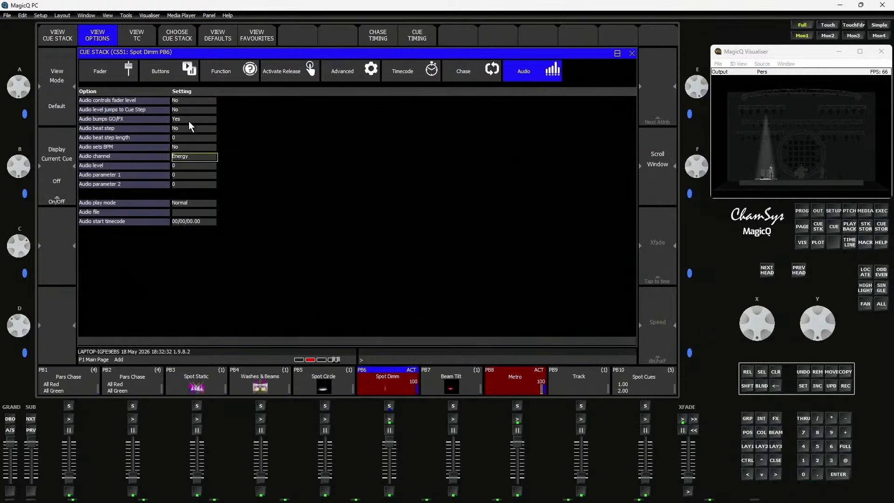
click(190, 155)
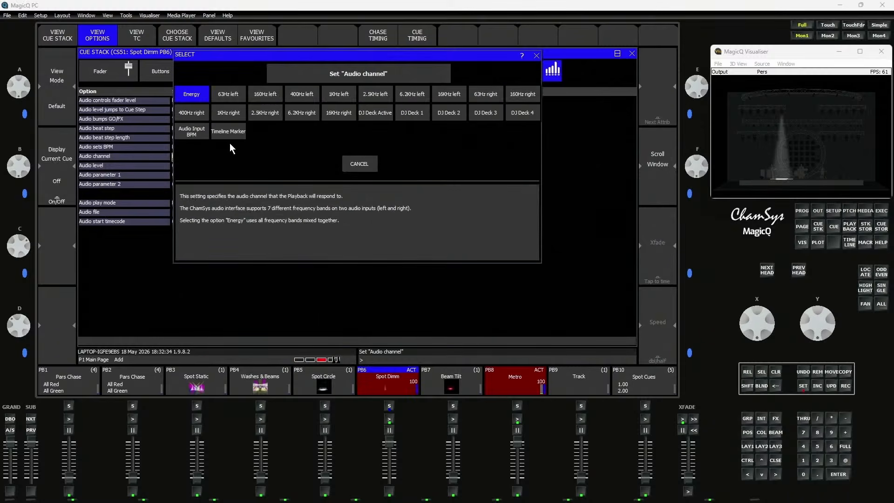
click(187, 135)
drag(517, 445, 517, 489)
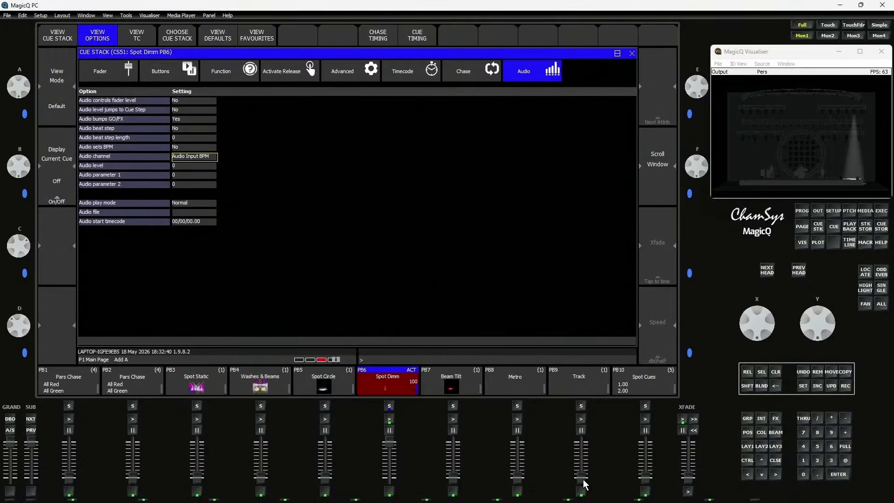
drag(583, 478, 580, 409)
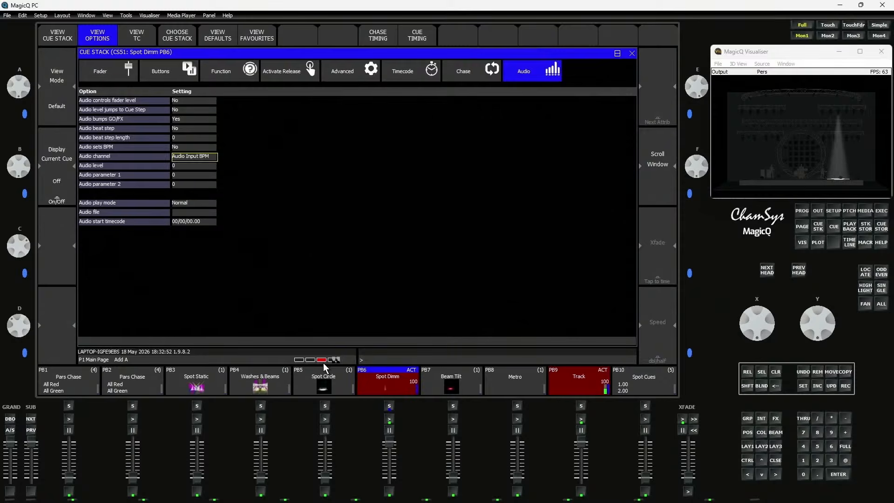
Open the Audio window's beat track and set its BPM range to 50-101bpm with Metro running instead of Track
click(83, 15)
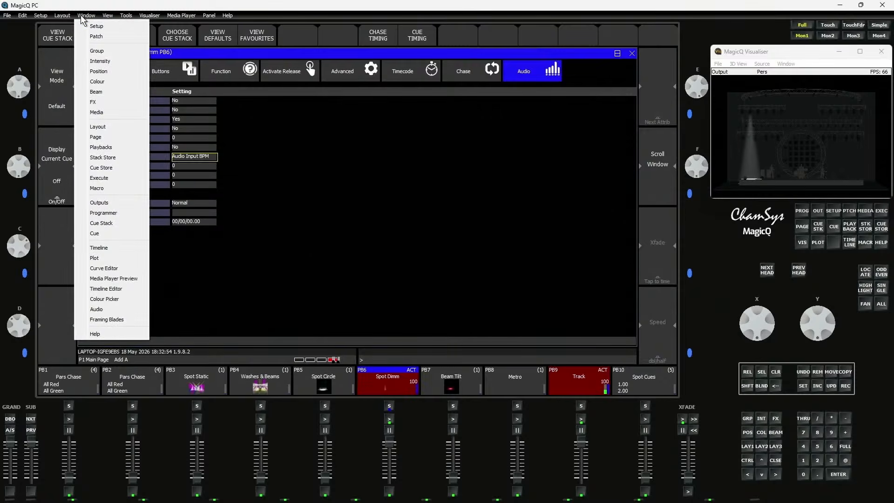
click(103, 308)
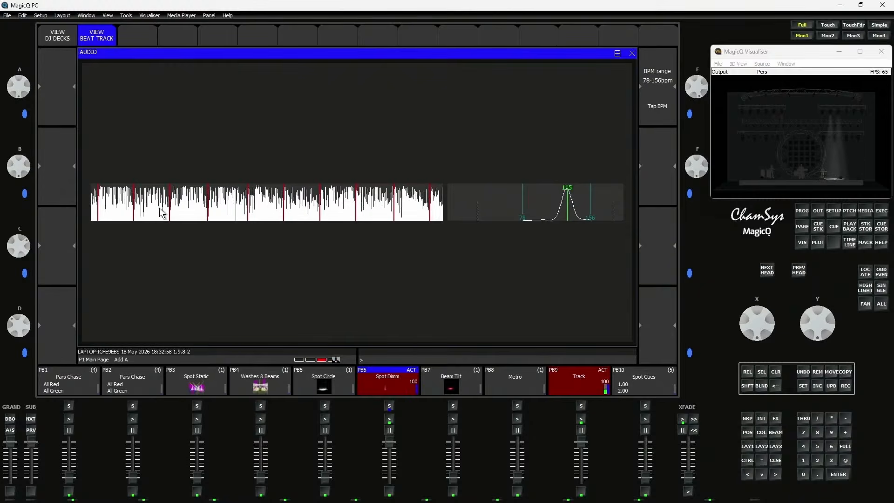
drag(581, 448, 581, 476)
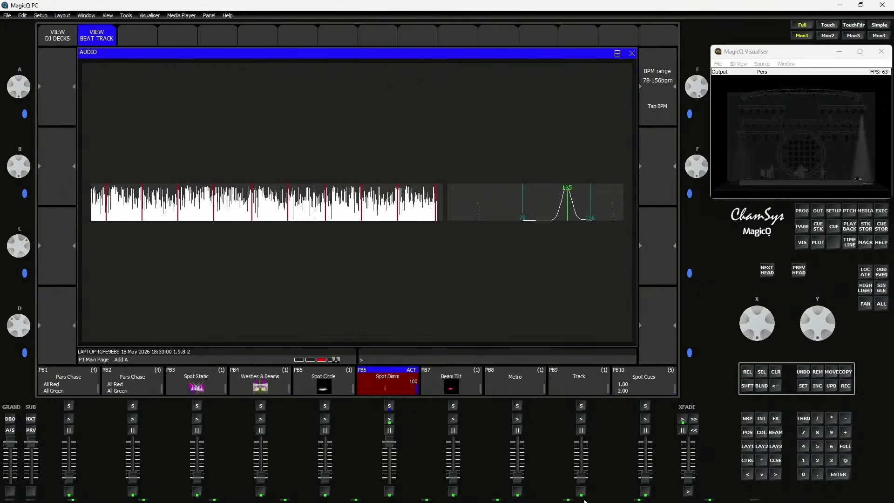
drag(518, 477, 517, 443)
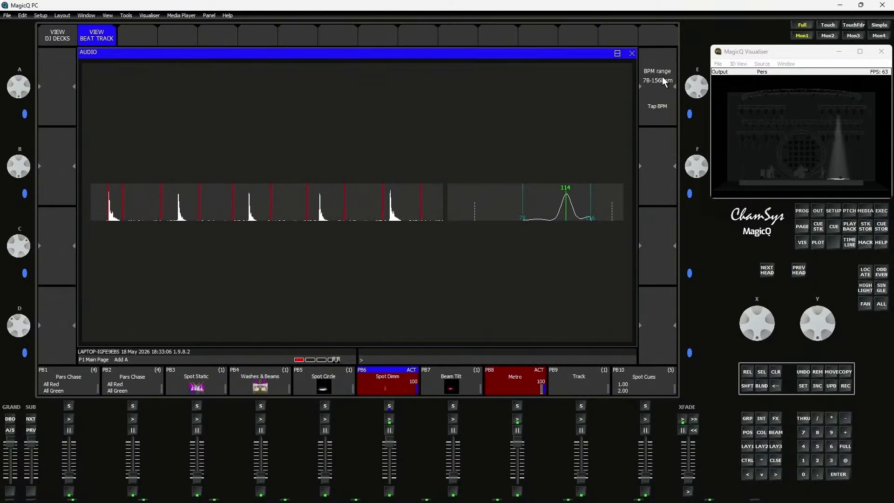
mouse_move(693, 92)
mouse_down()
mouse_move(693, 75)
mouse_move(688, 80)
mouse_up()
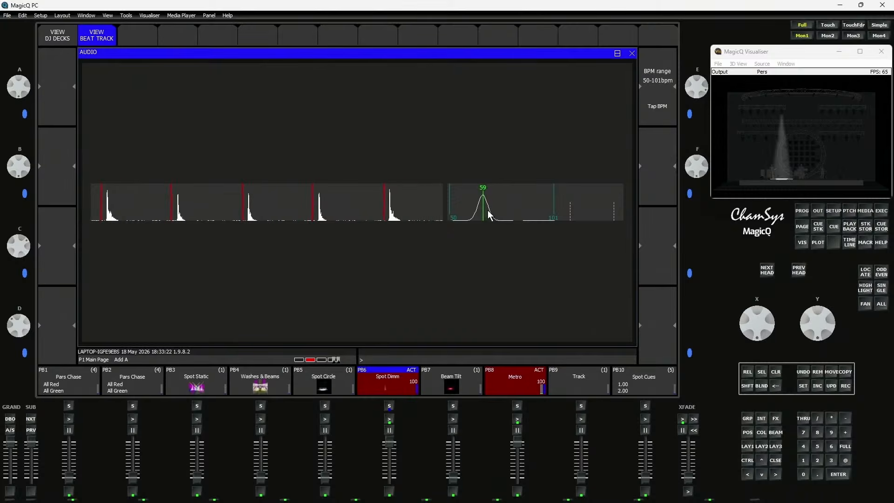
Replace Metro with Track and set the beat tracker's BPM range to 84-168bpm
drag(517, 438, 522, 490)
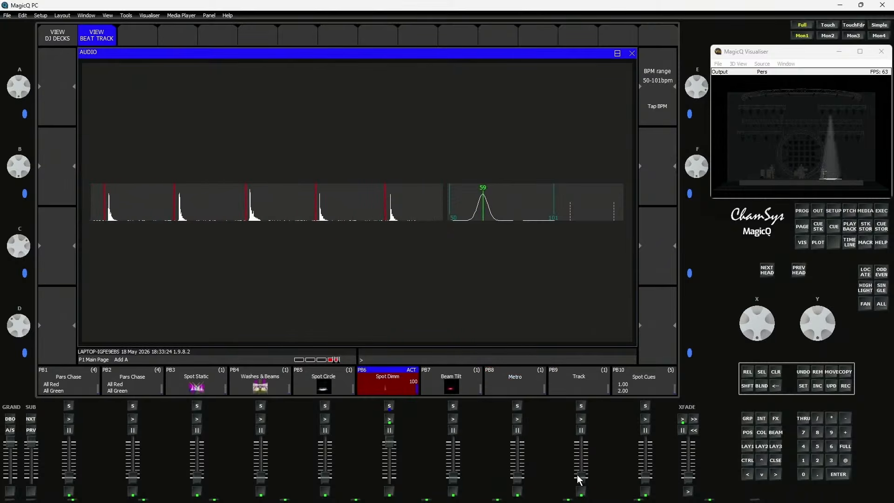
drag(580, 480, 582, 441)
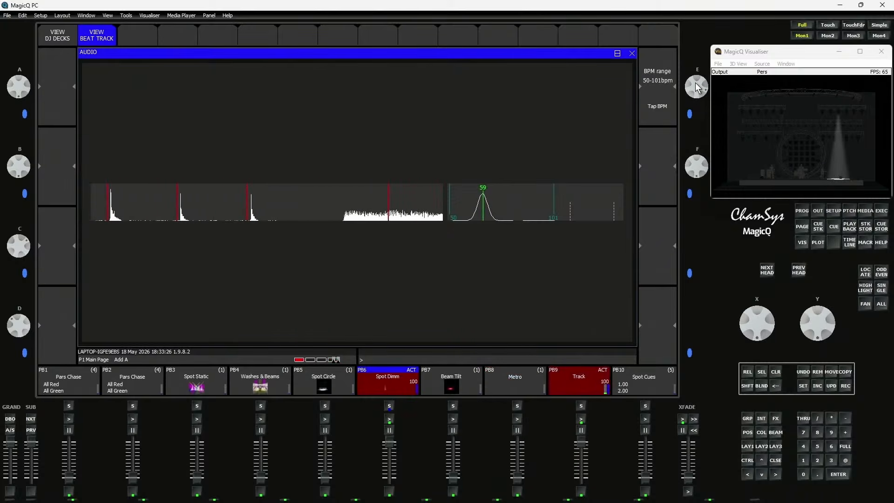
scroll(700, 95, up, 4)
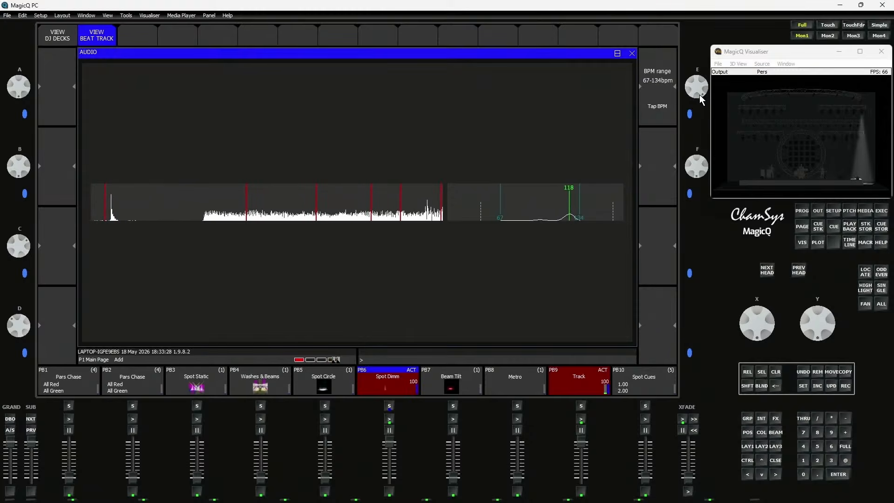
scroll(699, 96, up, 2)
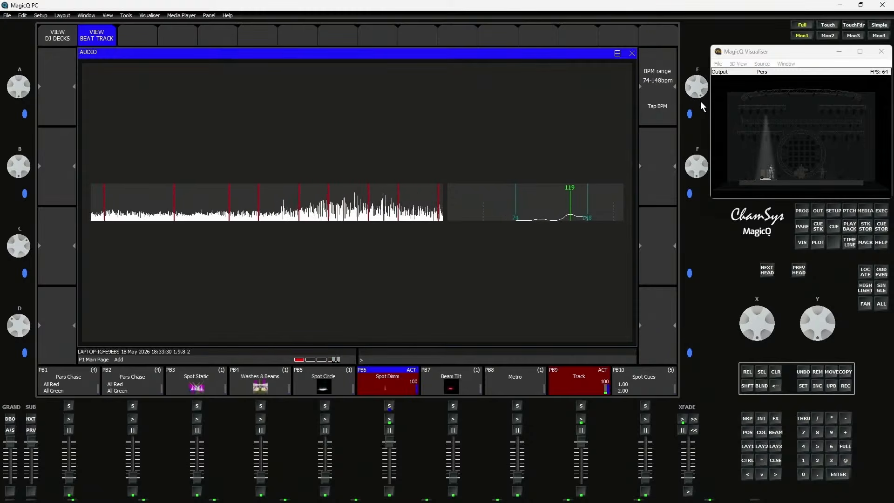
scroll(702, 96, up, 3)
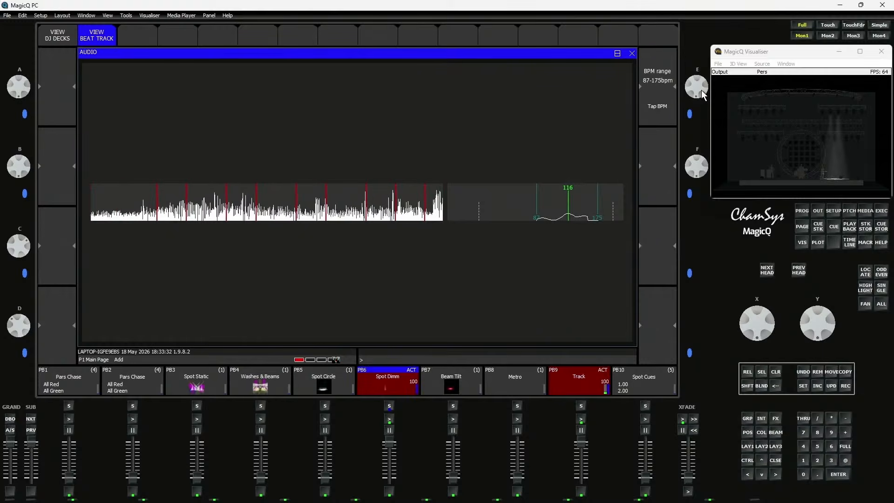
scroll(702, 94, down, 1)
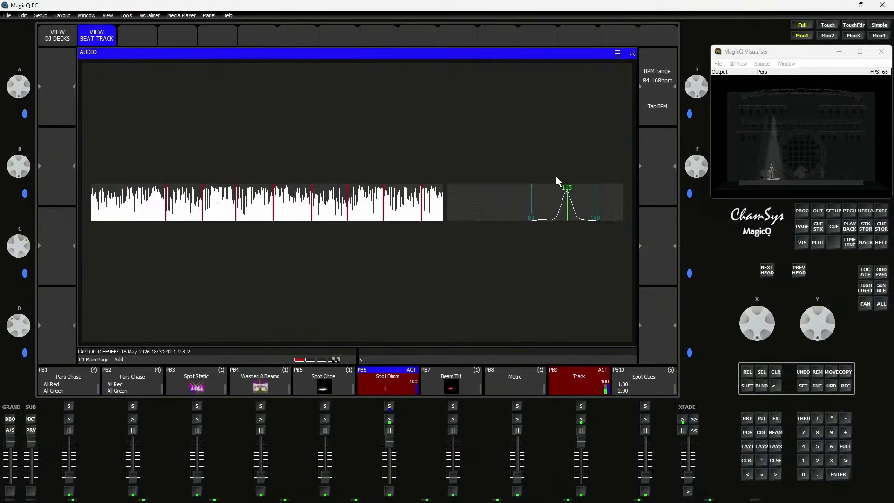
Review the Audio bumps GO/FX option of Spot Dimm on PB6, and release the playback
click(368, 376)
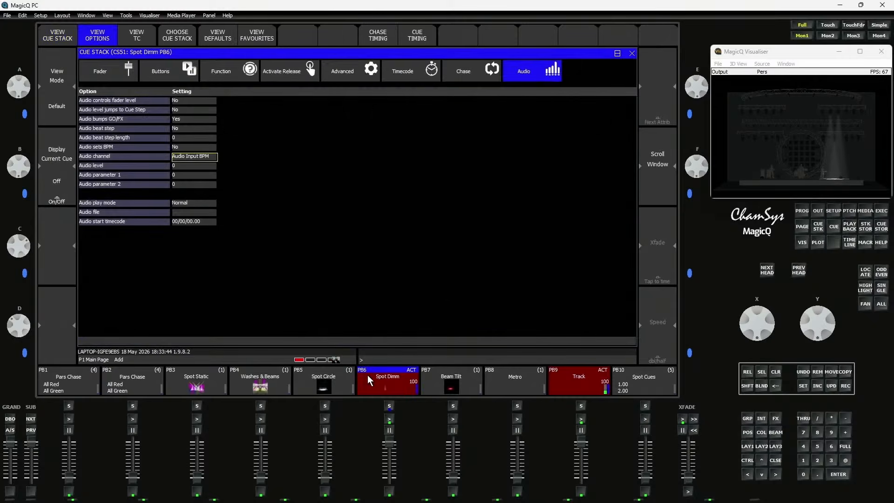
click(184, 119)
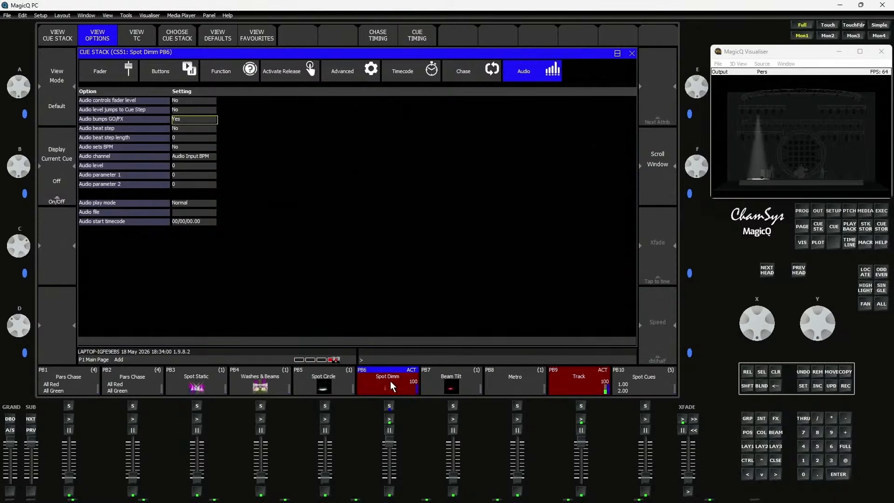
drag(392, 438, 392, 479)
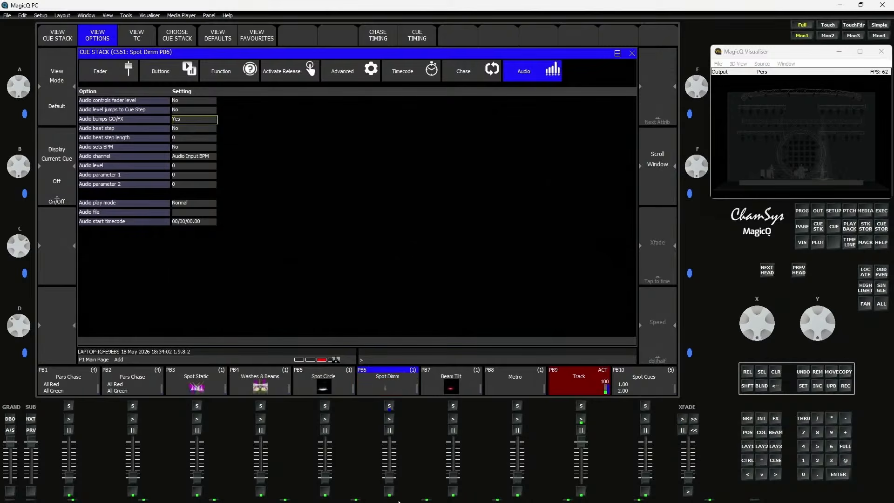
Set the audio channel of Pars Chase on PB2 to Audio Input BPM and its Audio beat step option to Yes
click(142, 386)
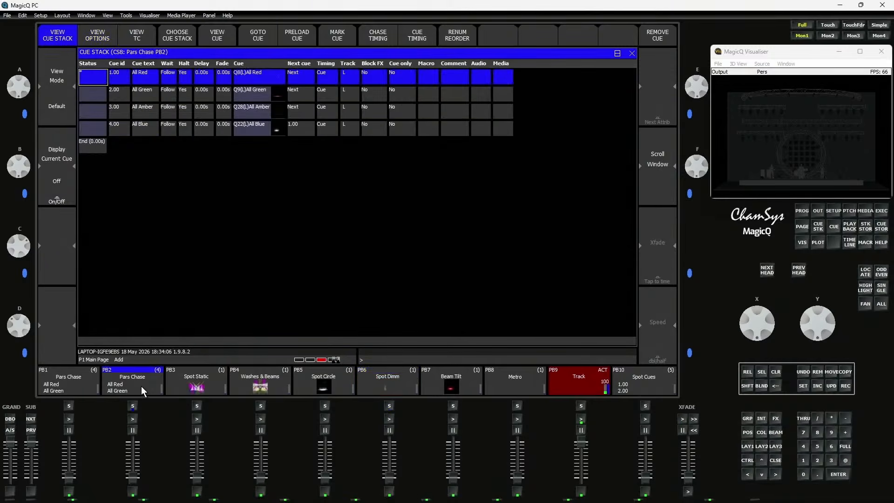
click(142, 386)
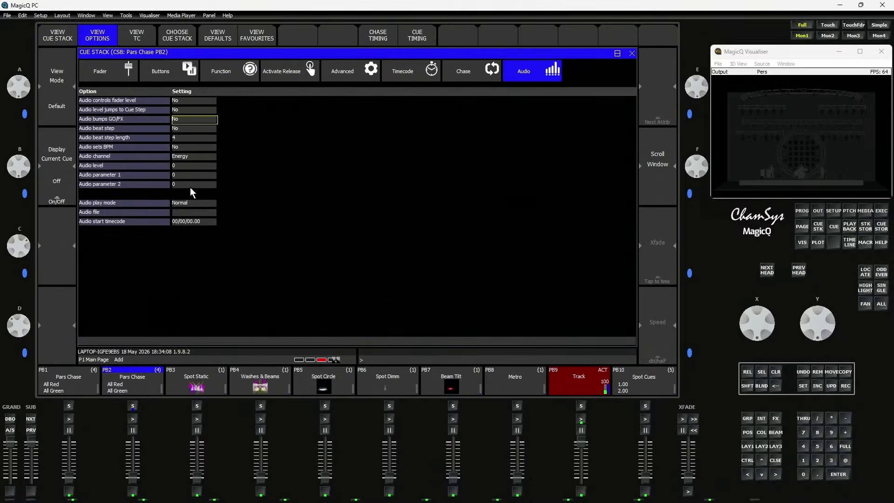
click(189, 156)
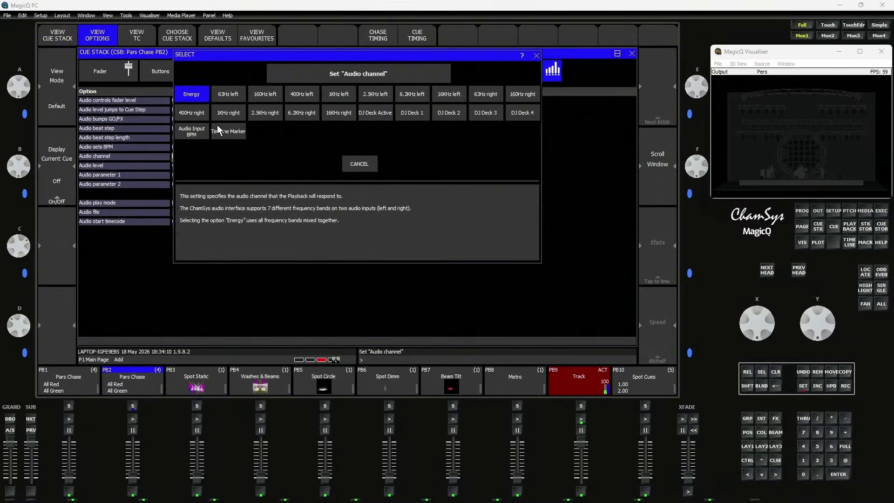
click(191, 130)
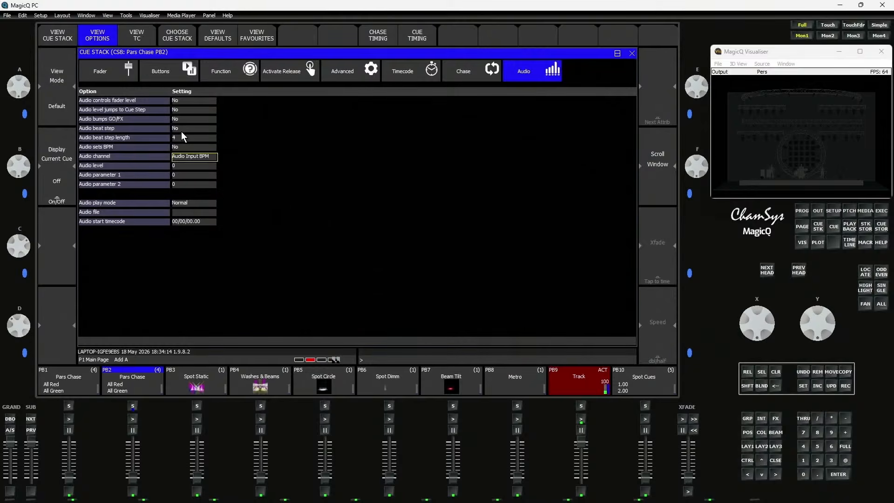
click(181, 129)
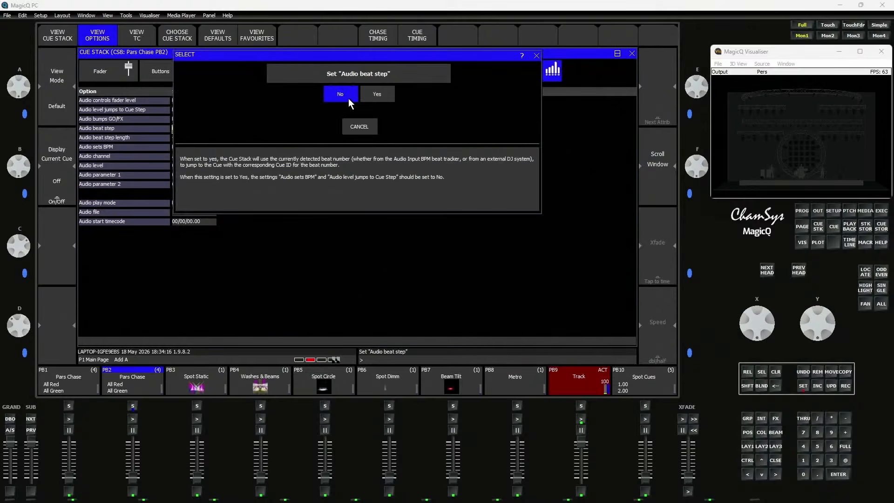
click(373, 94)
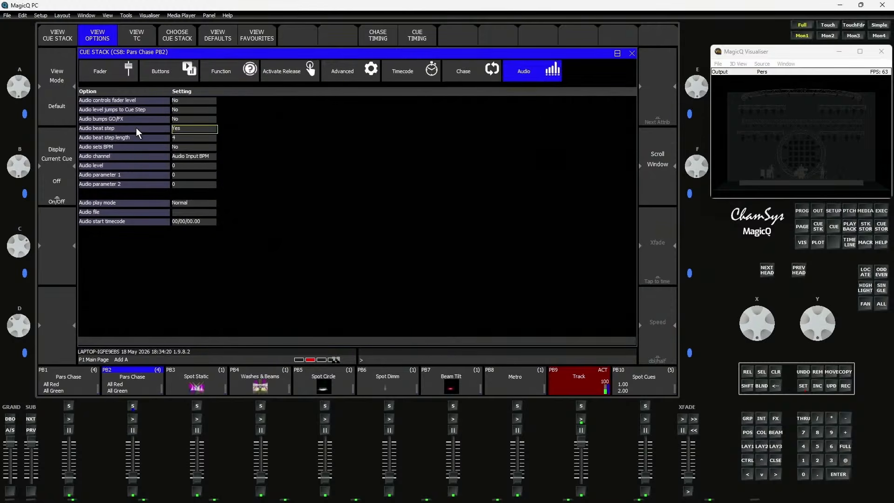
Run Pars Chase on PB2 at full level, watch its cues step in the cue stack, and return to its audio options
mouse_move(136, 127)
drag(133, 484, 137, 400)
click(135, 389)
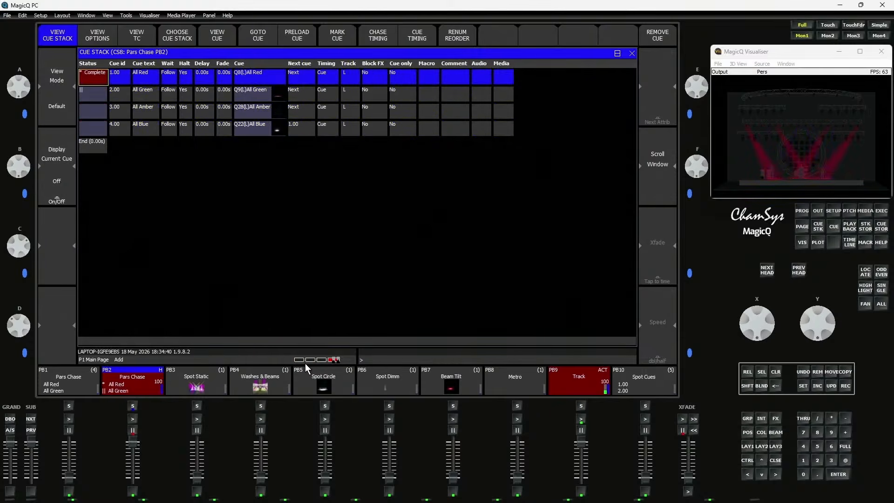
click(127, 385)
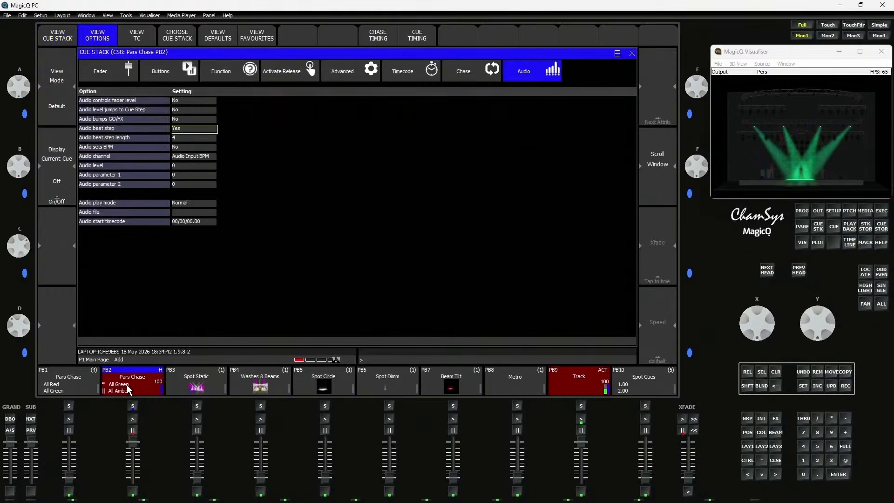
Review the Audio beat step length and Audio sets BPM options of Pars Chase on PB2, and lower Track on PB9 to 84
click(180, 139)
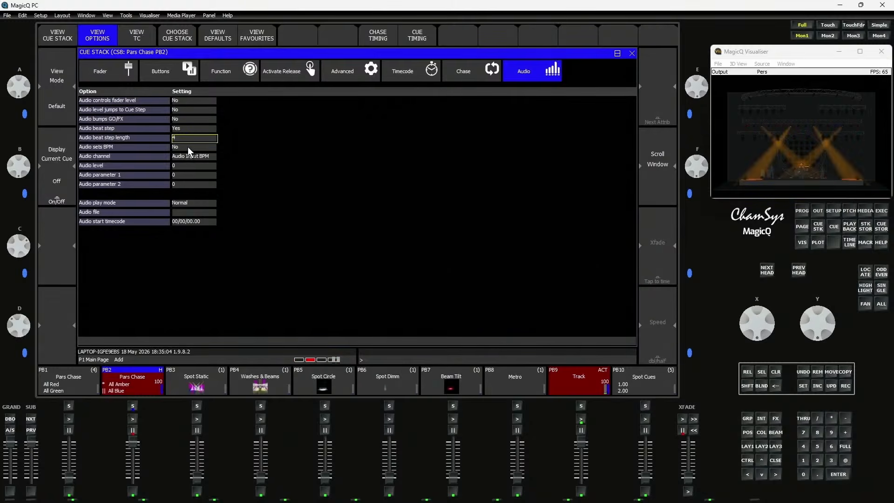
click(137, 147)
mouse_move(155, 146)
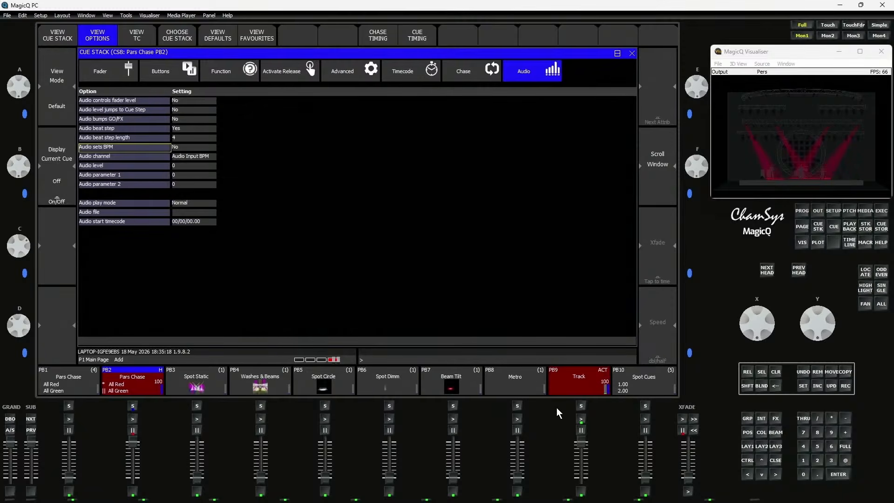
drag(586, 443, 582, 450)
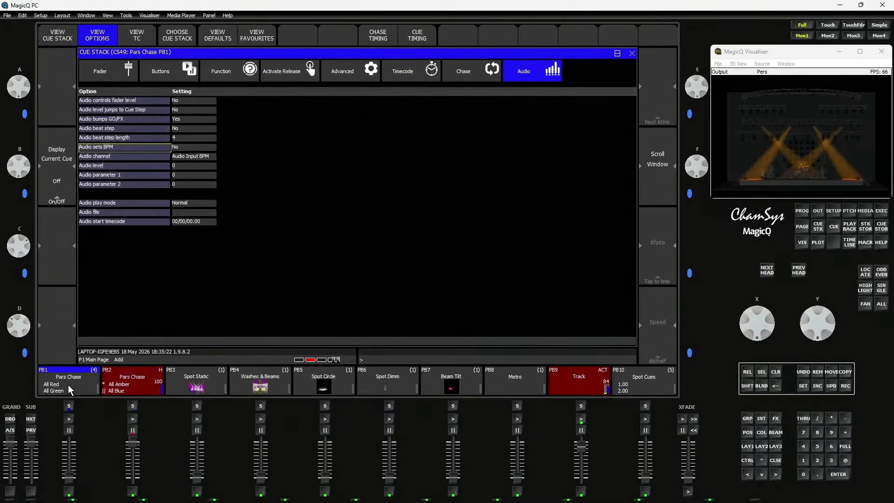
Set the Pars Chase cue stack on PB1 to chase timing, and replace PB2 with PB1 at full level
click(66, 386)
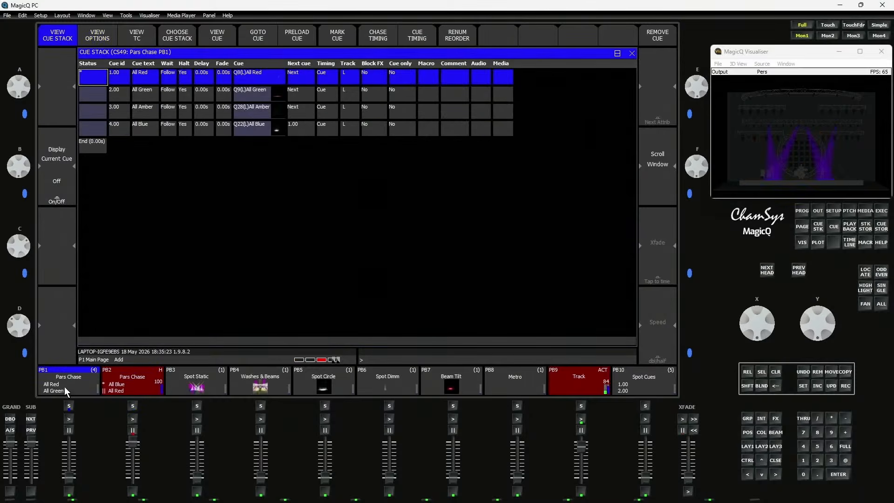
click(376, 35)
click(306, 147)
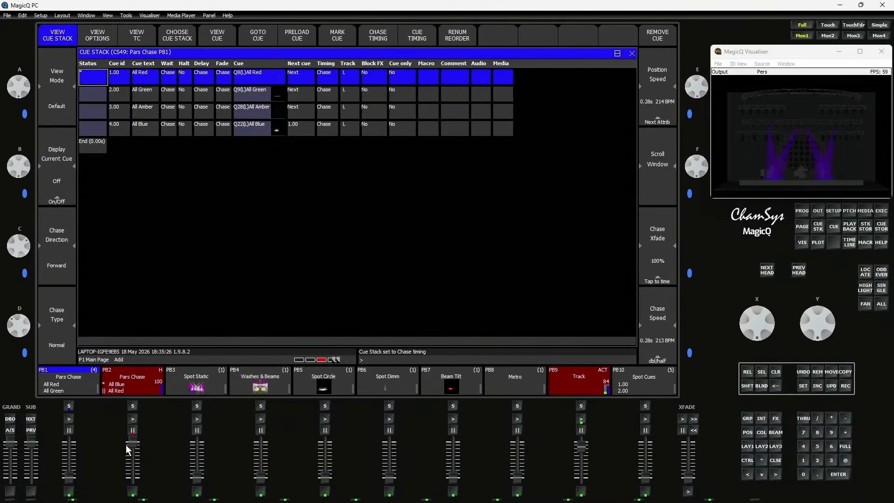
drag(140, 489, 139, 492)
drag(68, 484, 70, 442)
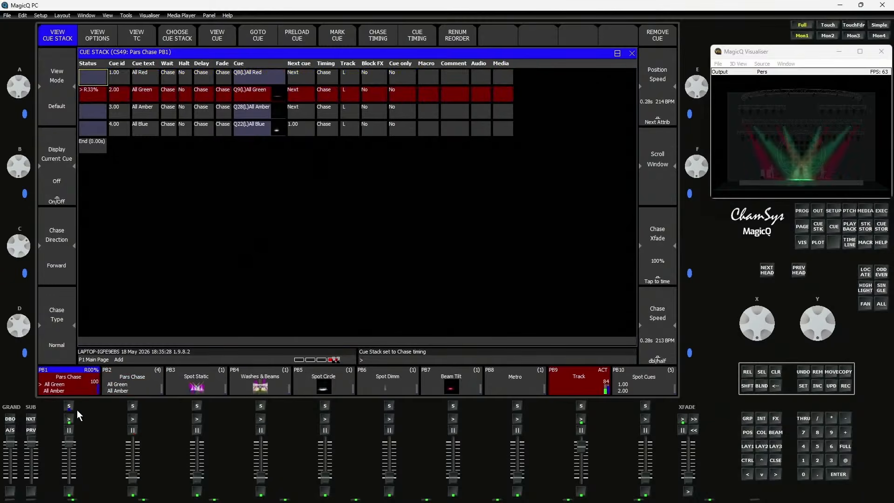
In the audio options of Pars Chase on PB1, set Audio bumps GO/FX to No and Audio sets BPM to Yes
click(81, 385)
click(183, 122)
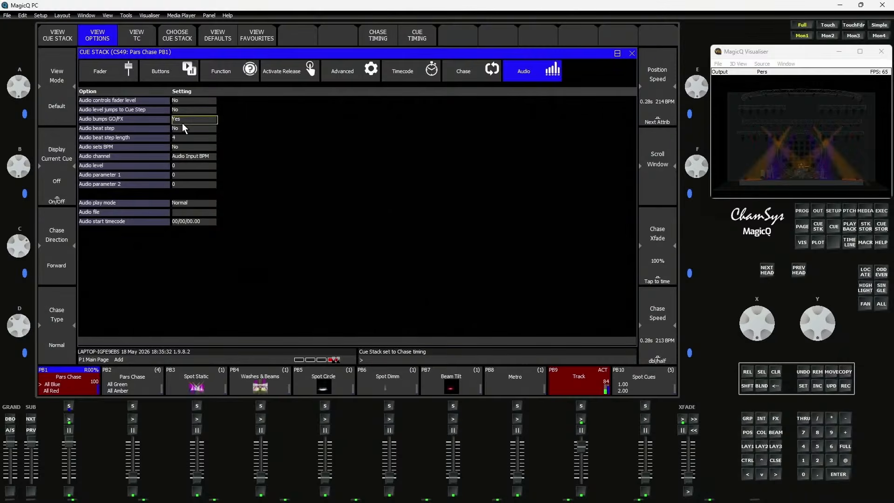
click(183, 122)
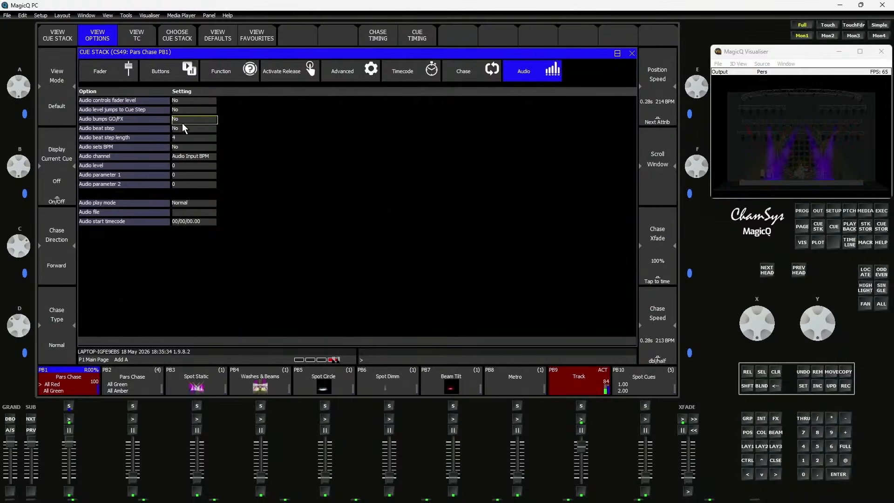
click(180, 141)
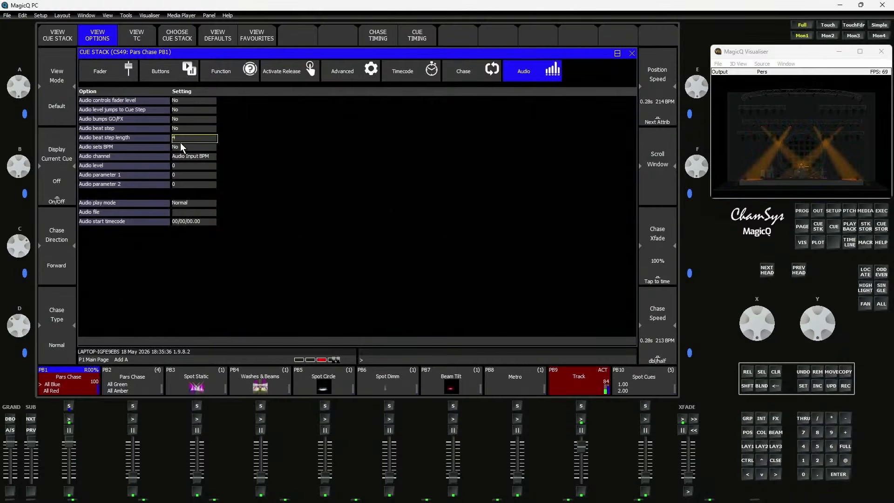
double_click(181, 147)
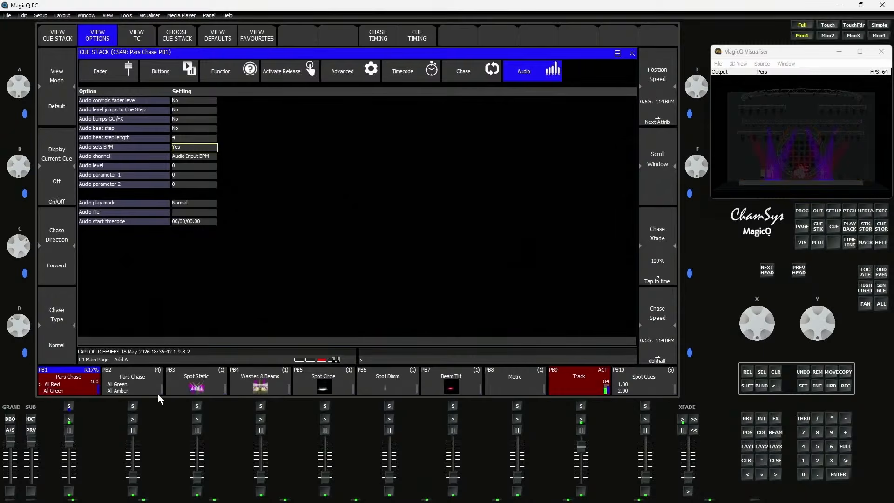
View the chase speed in the cue stack of Pars Chase on PB1, and replace Track on PB9 with Metro on PB8 at full level
double_click(59, 383)
double_click(60, 384)
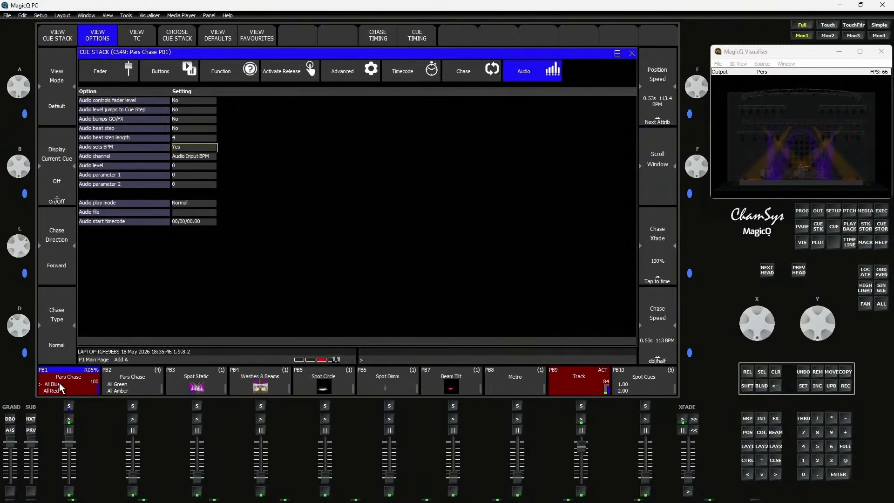
double_click(59, 384)
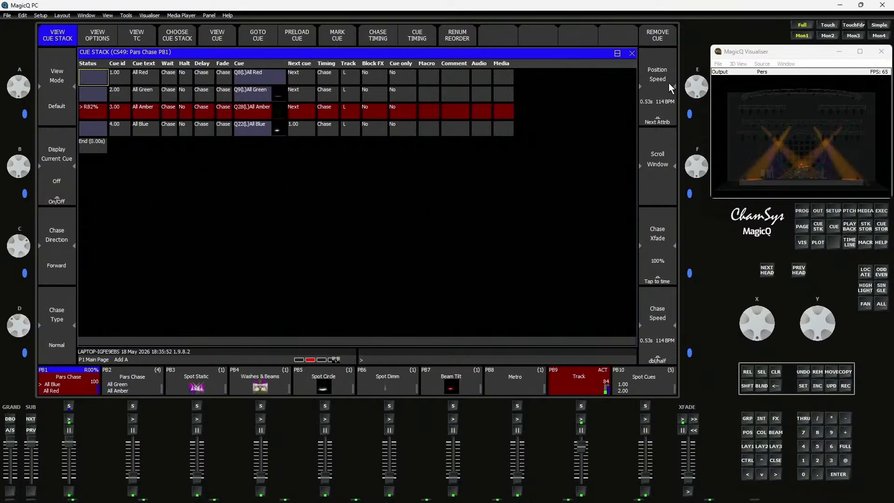
drag(579, 451, 581, 479)
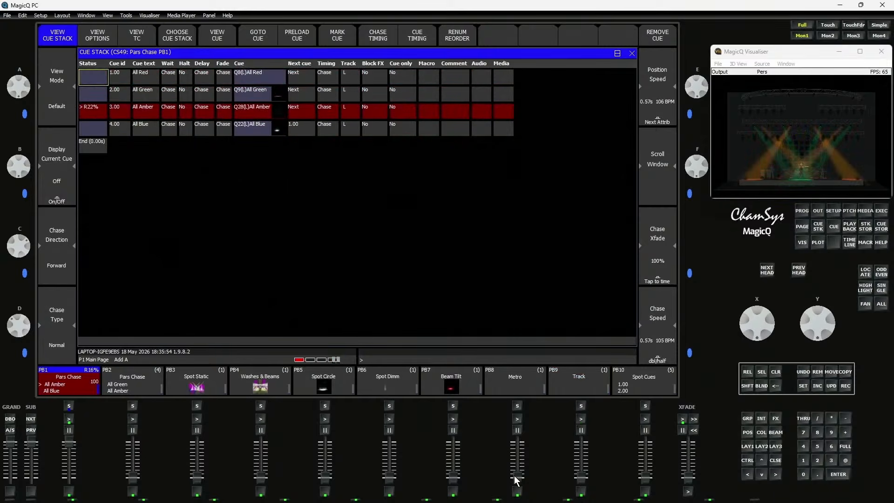
drag(514, 476, 512, 415)
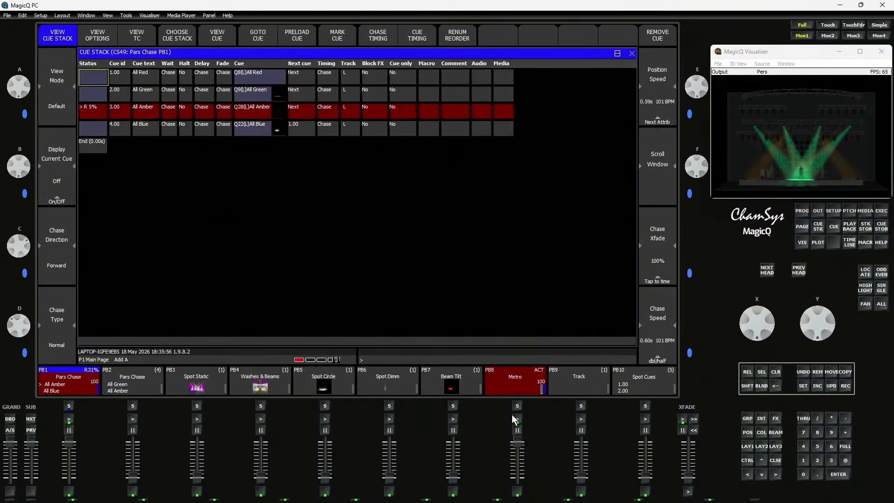
Set the beat tracker's BPM range to 51-103bpm, and return to the cue stack of Pars Chase on PB1 to check its chase speed
click(773, 457)
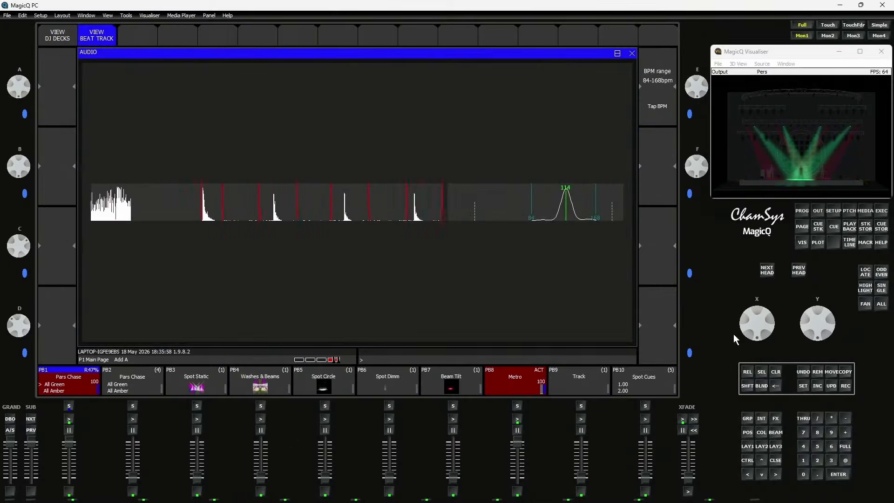
scroll(699, 78, down, 1)
scroll(699, 82, down, 2)
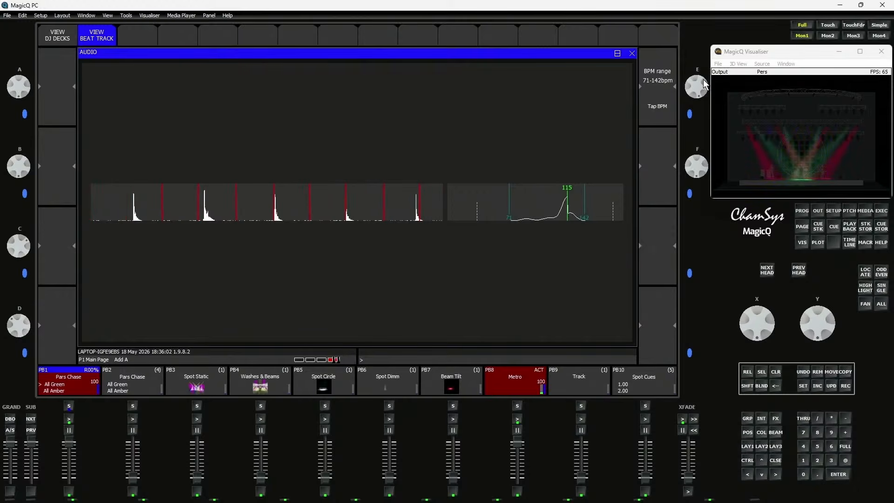
scroll(704, 76, down, 5)
scroll(699, 79, down, 2)
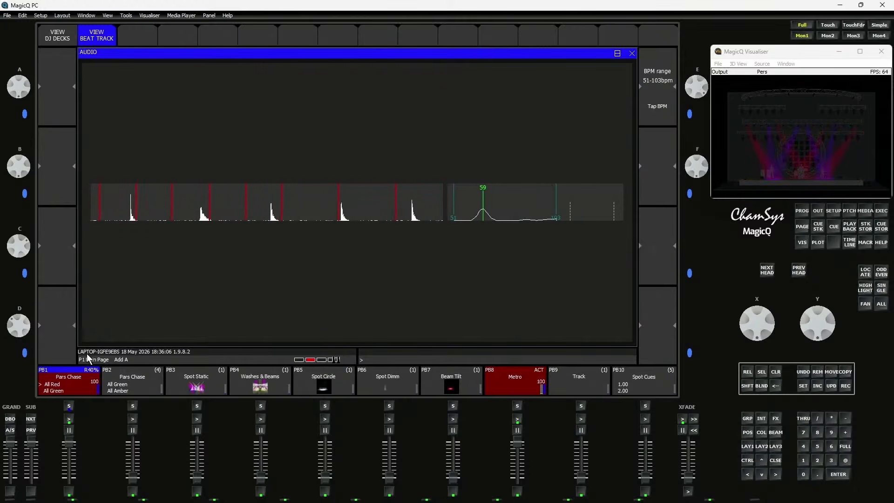
click(66, 387)
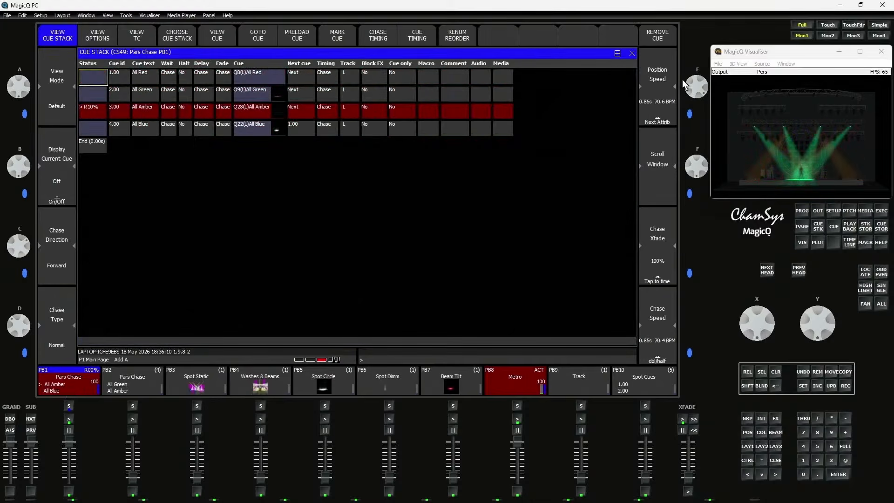